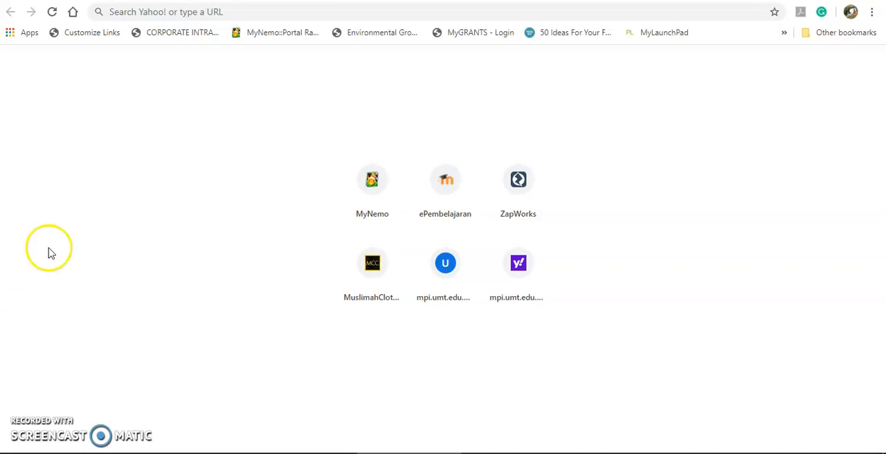
pyautogui.click(163, 12)
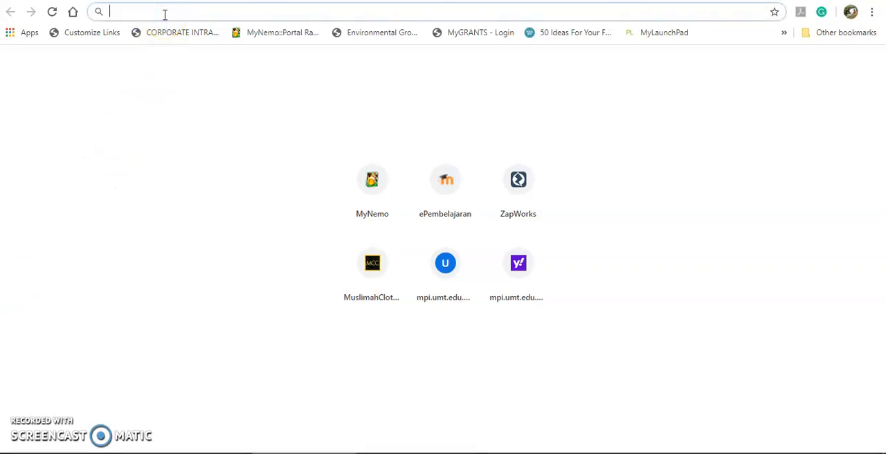
pyautogui.write('quizalize')
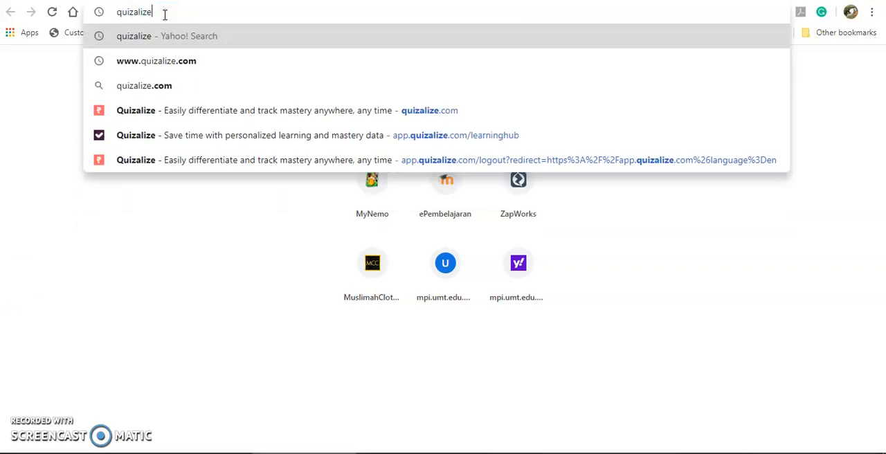
pyautogui.click(174, 61)
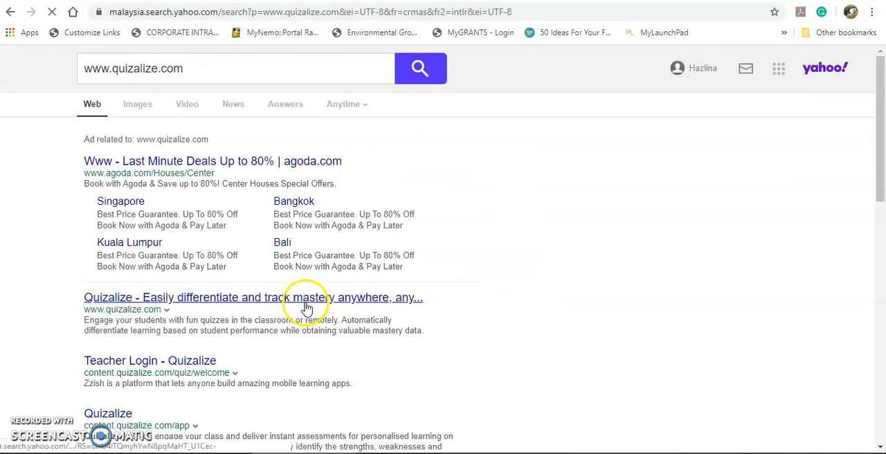
pyautogui.click(306, 302)
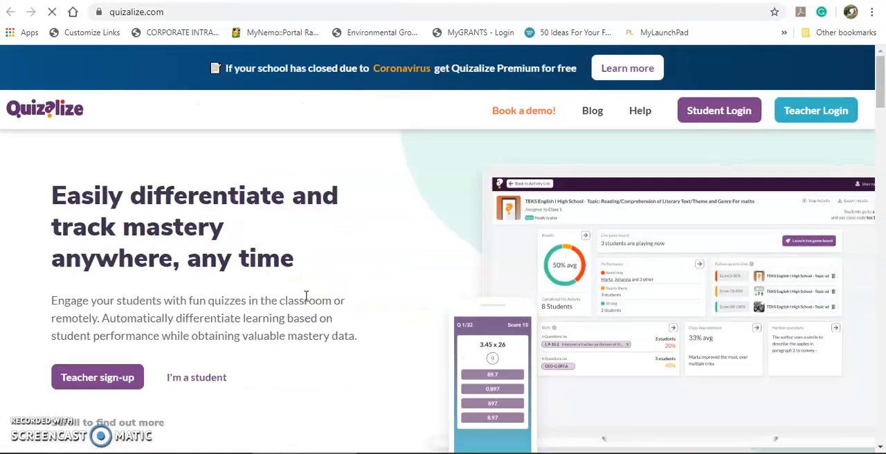
# - Open the teacher login page and look through the sign-up form's options
pyautogui.click(840, 111)
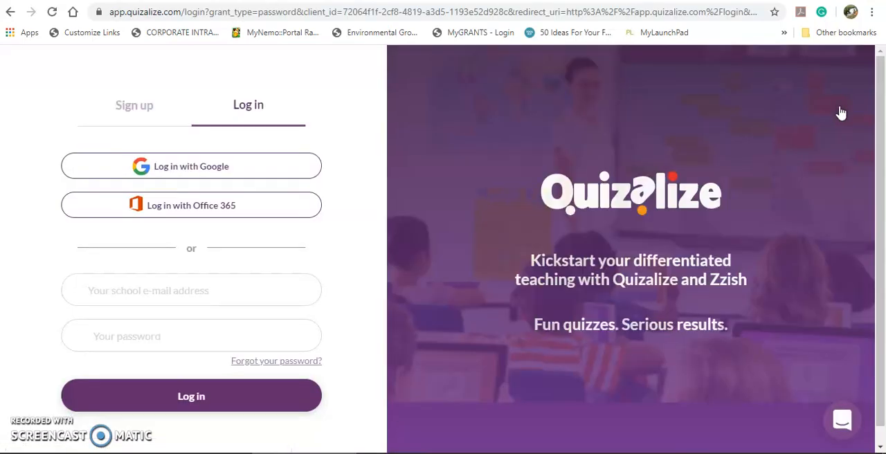
pyautogui.click(164, 111)
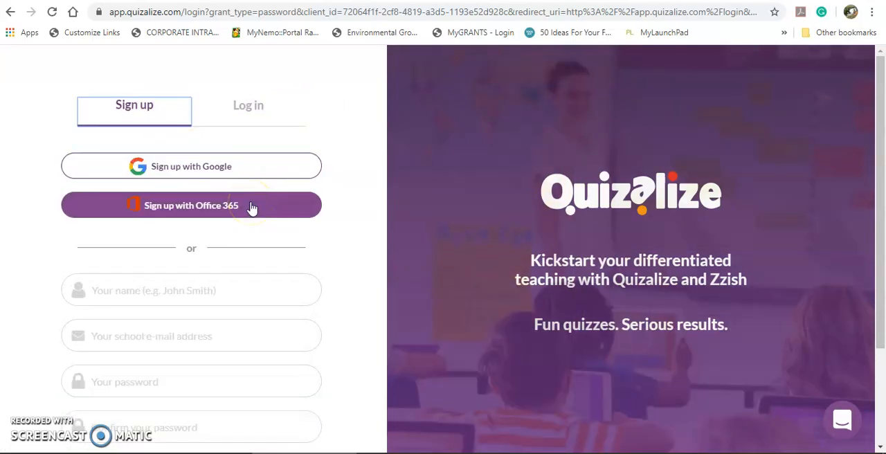
pyautogui.scroll(-2, 256, 291)
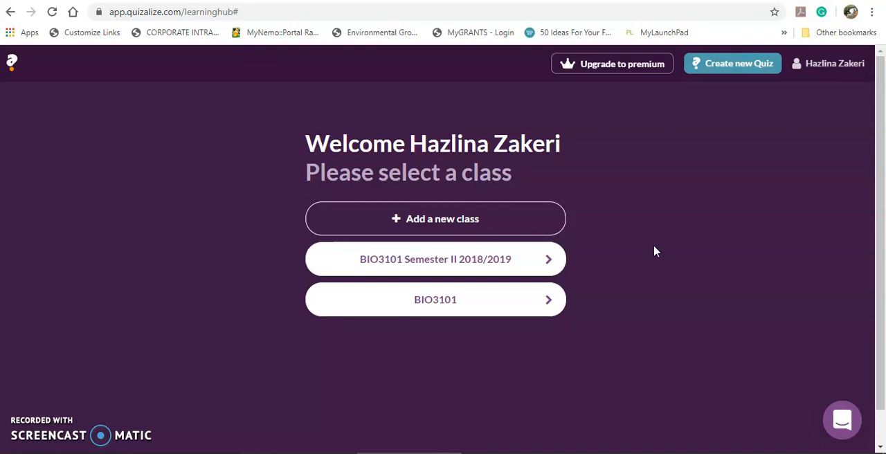
# - Start adding a new class and name it "BIO3101 Semester II 2019/2020"
pyautogui.click(432, 216)
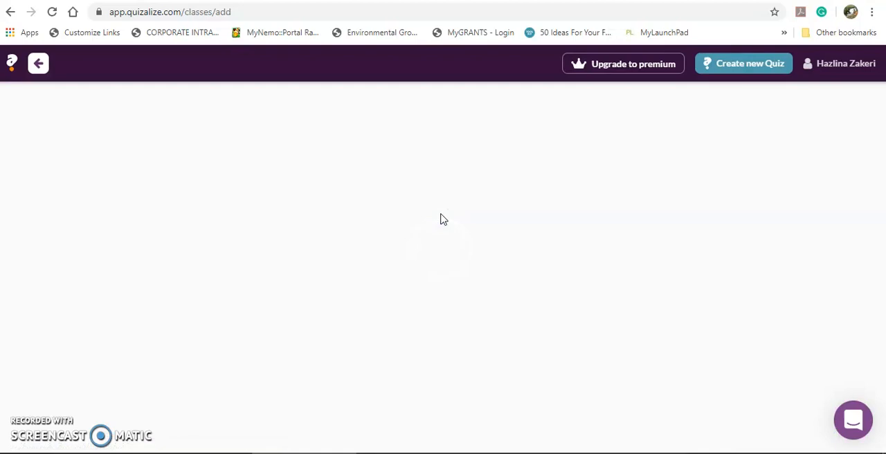
pyautogui.click(437, 252)
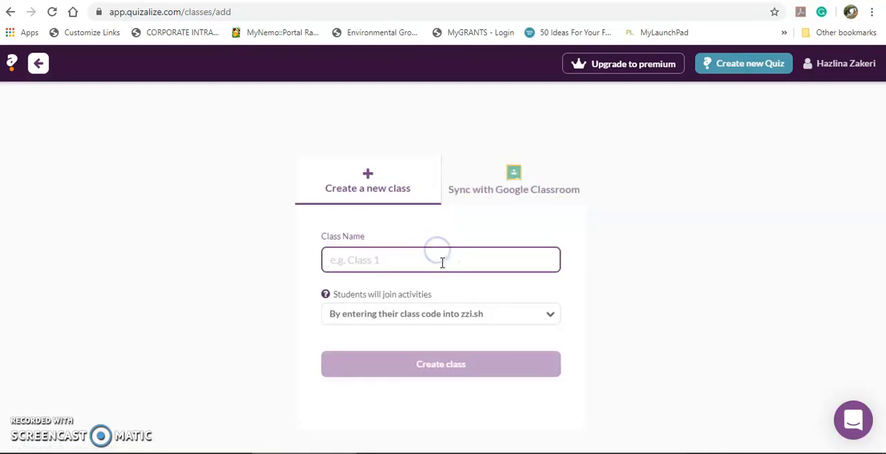
pyautogui.write('BIO31')
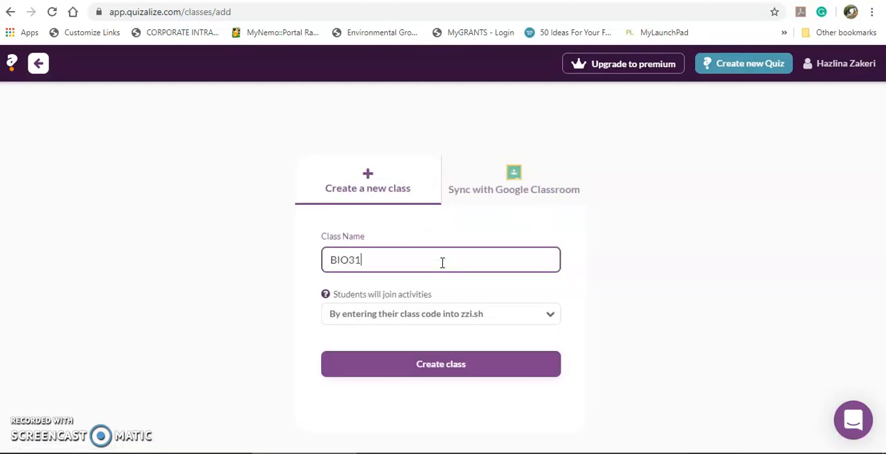
pyautogui.write('01 Semester I')
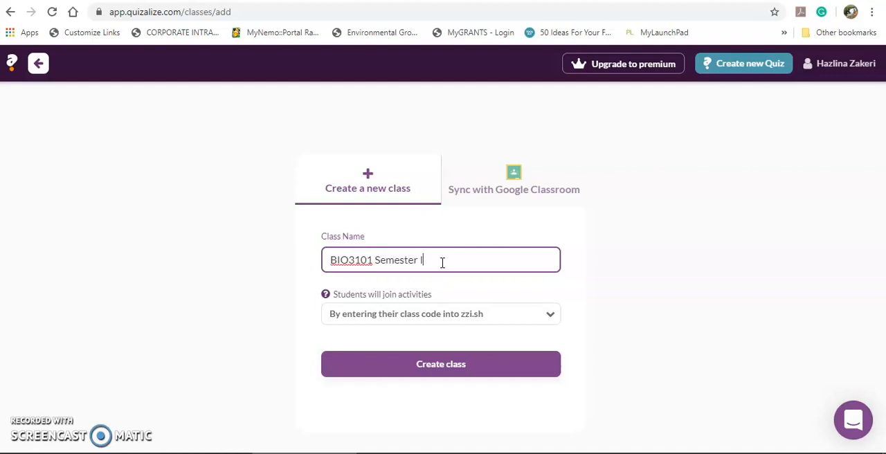
pyautogui.write('I 2019/2020')
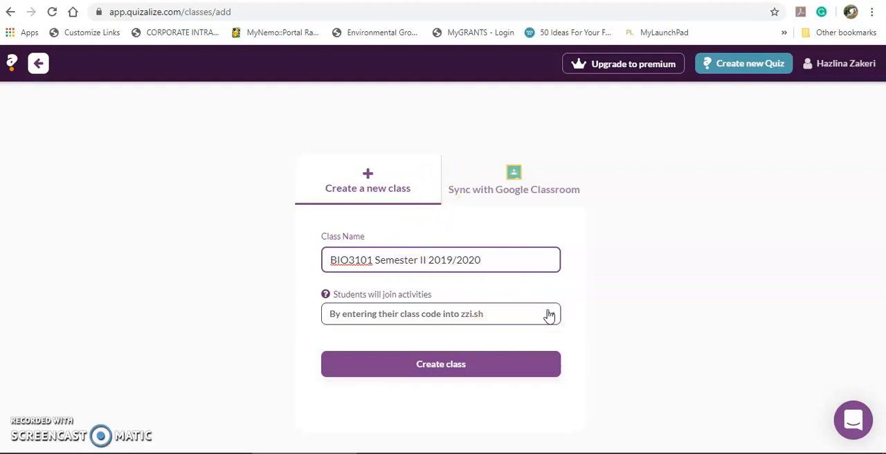
# - Create the class with students joining by entering their class code into zzi.sh, skipping the course setup
pyautogui.click(551, 315)
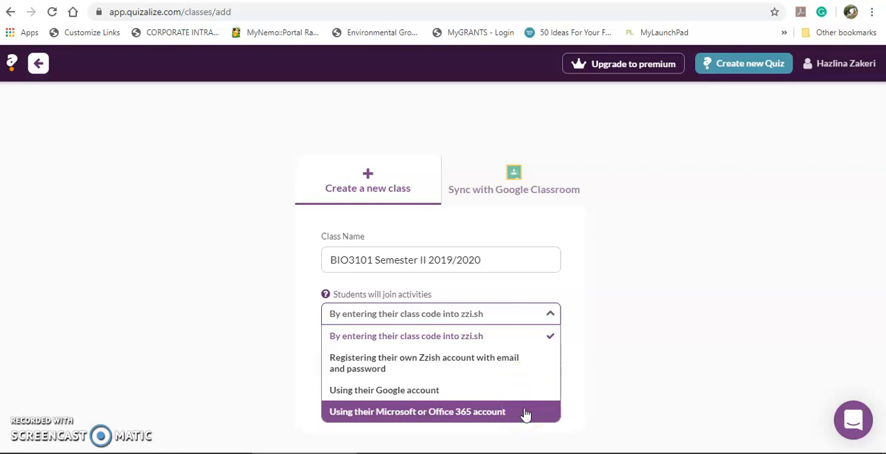
pyautogui.click(528, 338)
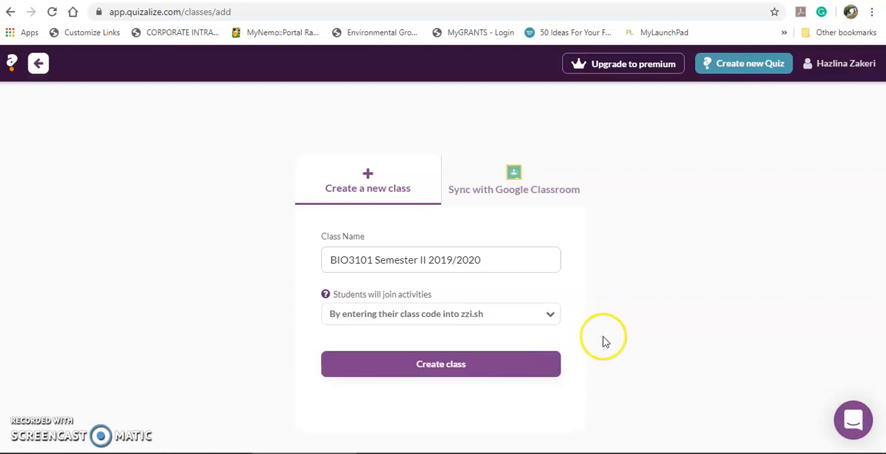
pyautogui.click(547, 366)
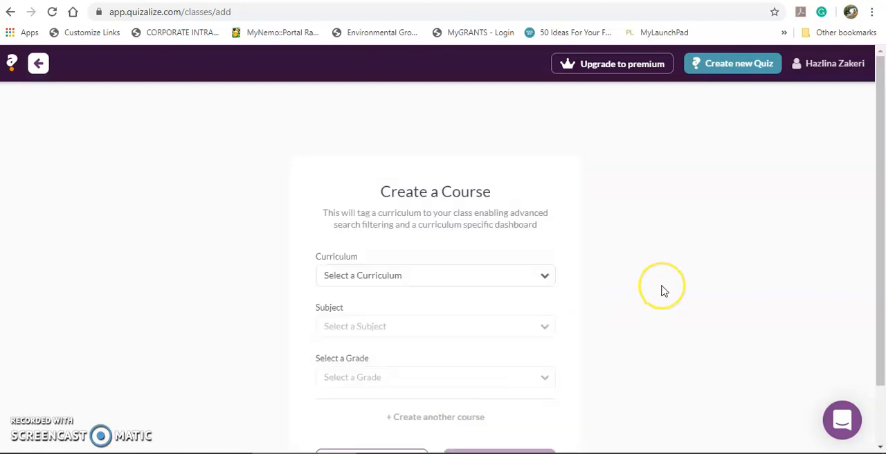
pyautogui.scroll(-1, 662, 291)
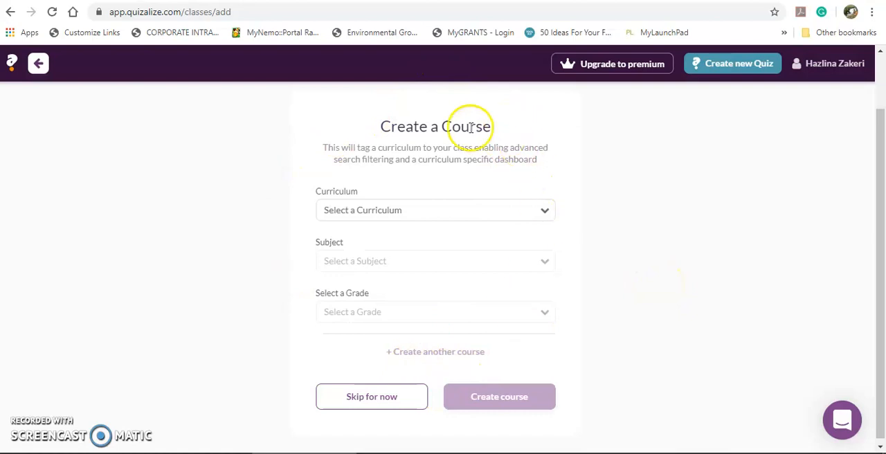
pyautogui.click(382, 404)
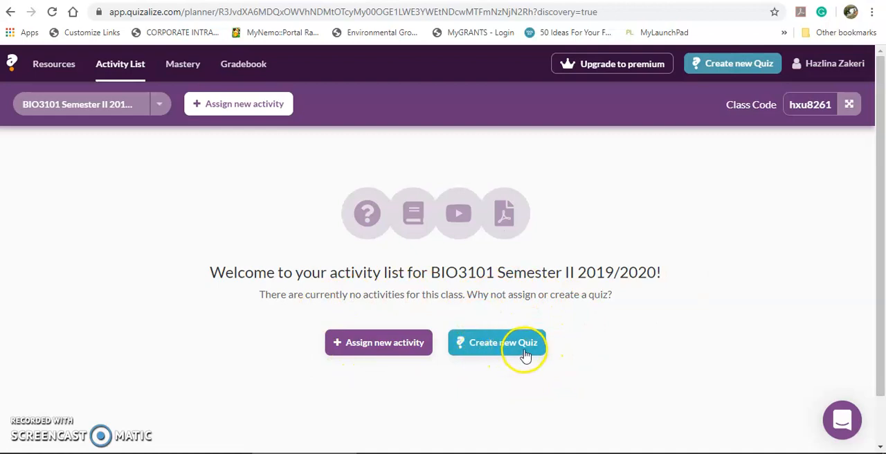
# - Start assigning a new activity and examine the ready-made resources offered by curriculum and subject
pyautogui.click(399, 348)
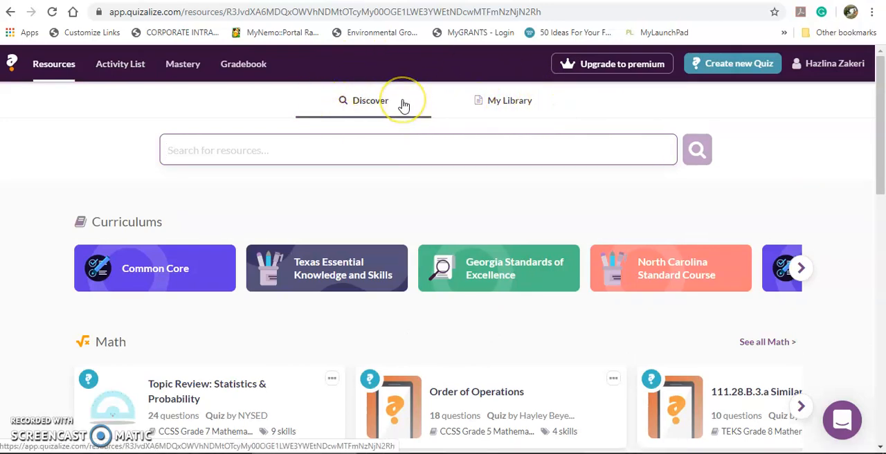
pyautogui.click(413, 152)
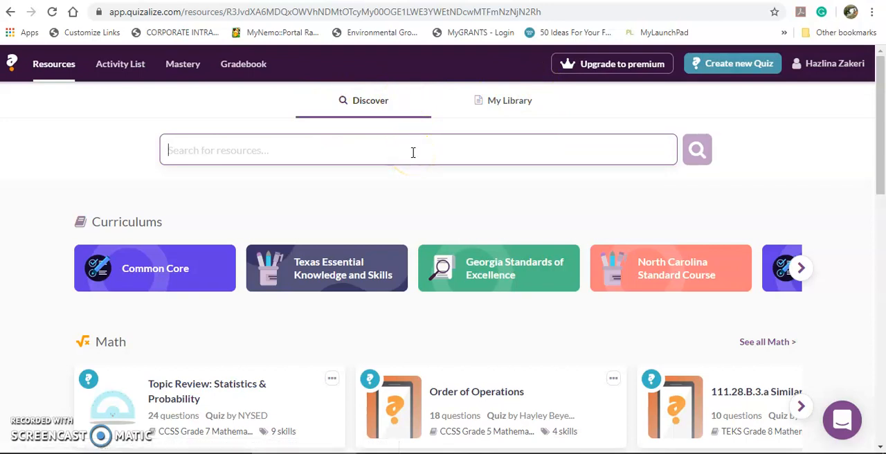
pyautogui.click(412, 150)
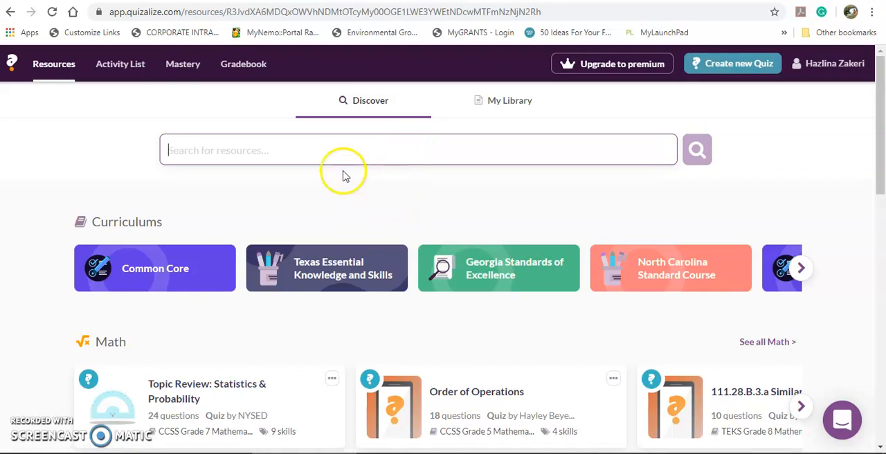
pyautogui.scroll(-4, 557, 297)
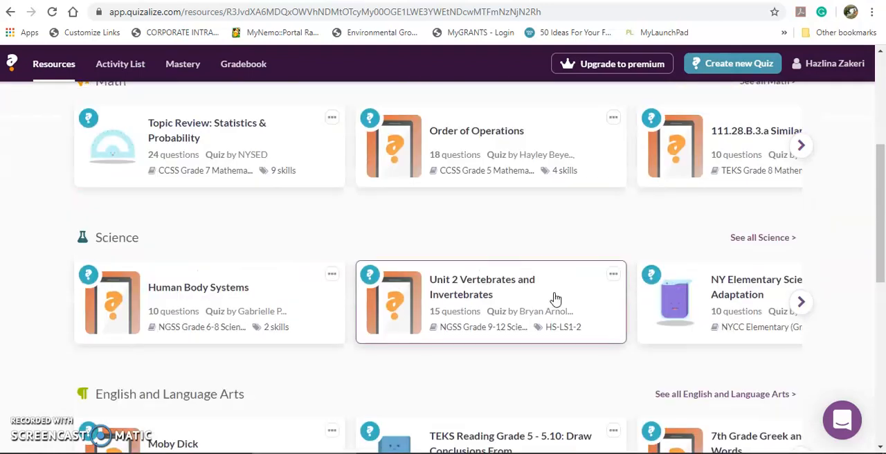
pyautogui.scroll(1, 554, 298)
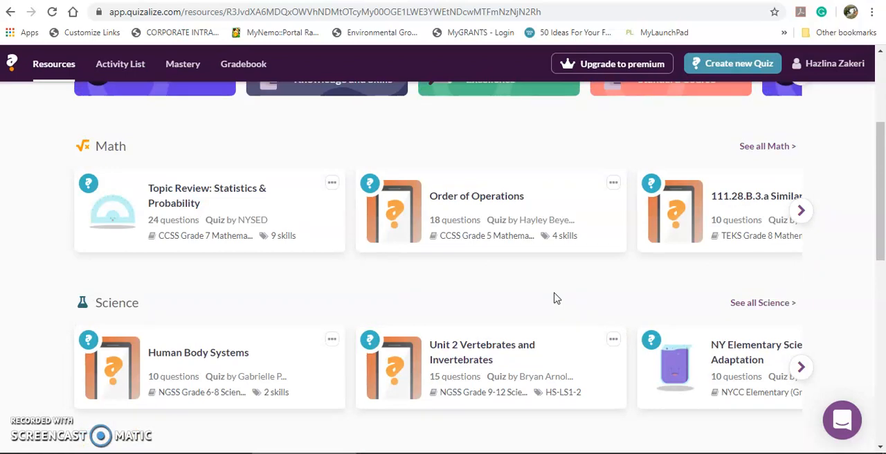
pyautogui.scroll(3, 554, 297)
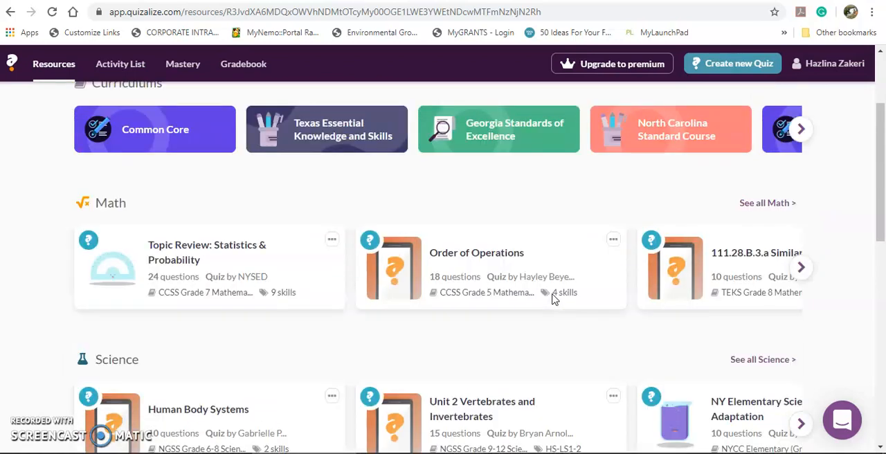
pyautogui.scroll(-4, 552, 297)
pyautogui.scroll(-3, 551, 297)
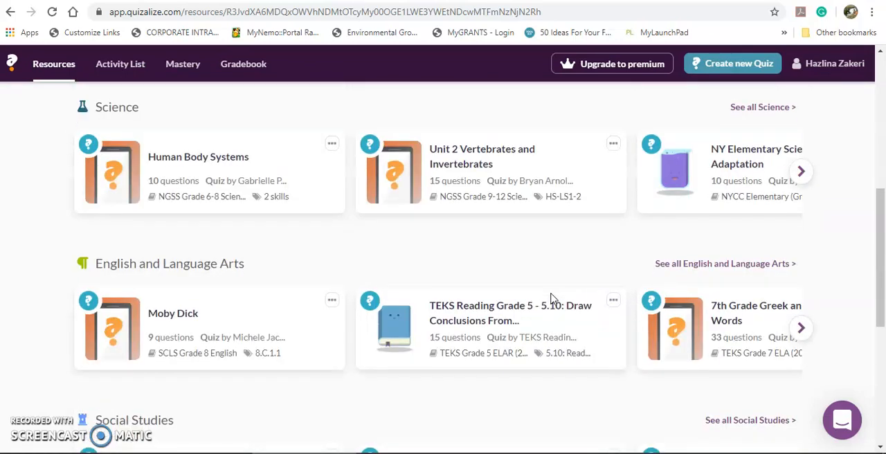
pyautogui.scroll(1, 550, 299)
pyautogui.scroll(3, 551, 299)
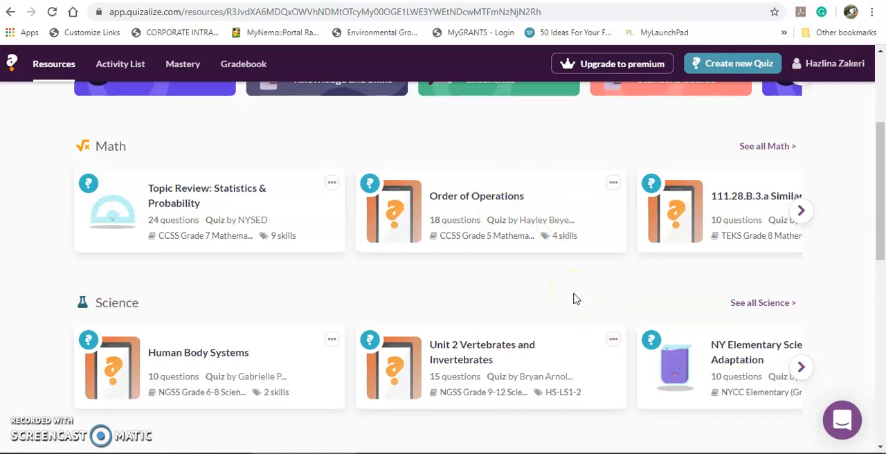
pyautogui.scroll(3, 573, 298)
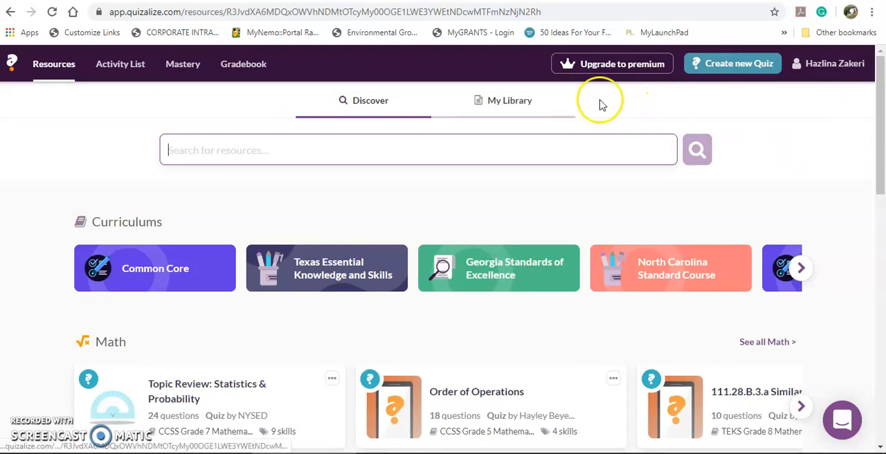
# - Open the personal library and look at the upload forms for a PDF, a YouTube video and a web link
pyautogui.click(514, 103)
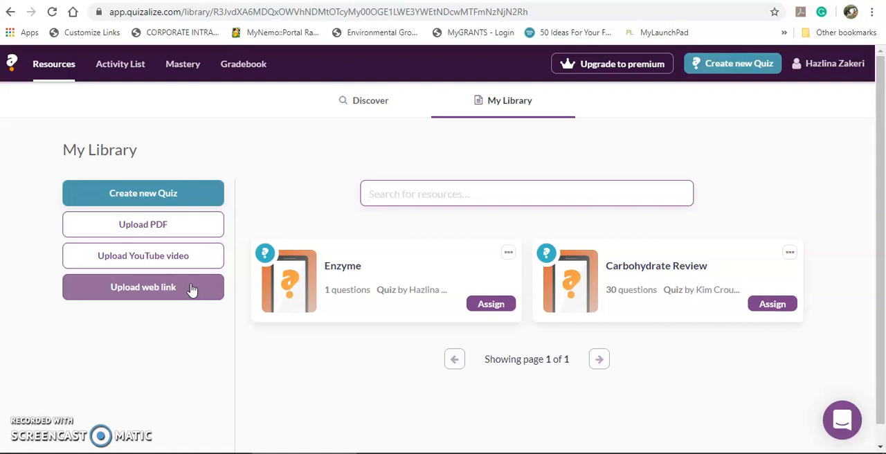
pyautogui.click(187, 223)
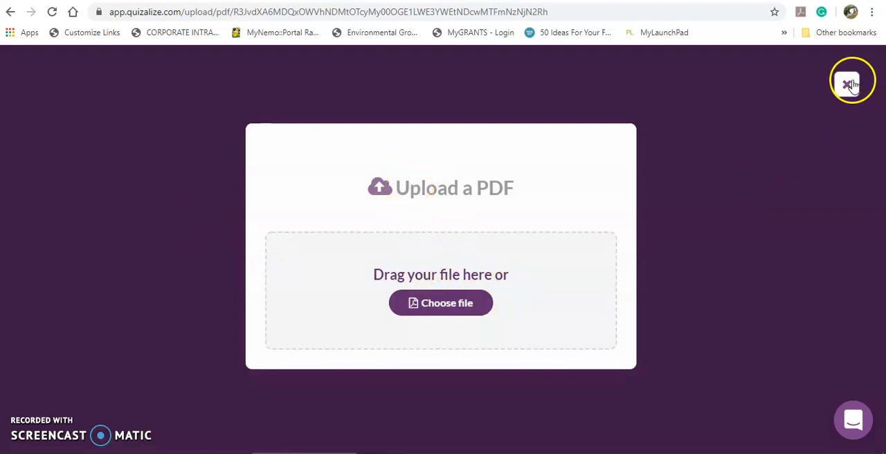
pyautogui.click(848, 85)
pyautogui.click(158, 256)
pyautogui.click(469, 286)
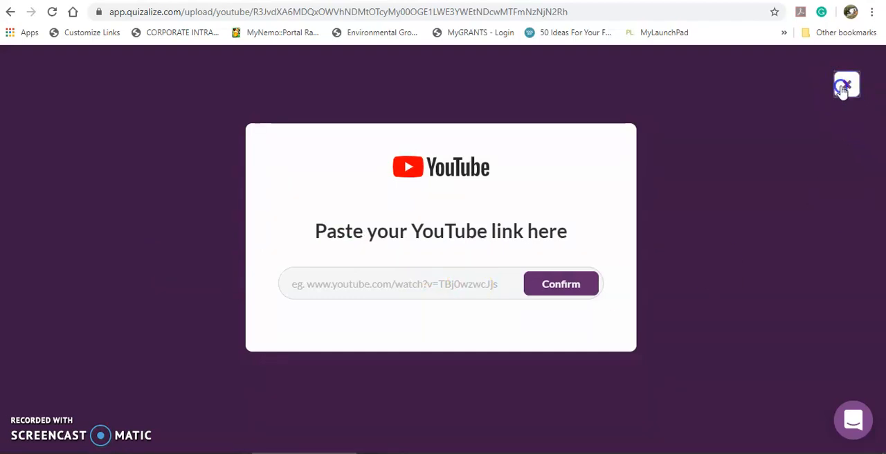
pyautogui.click(845, 84)
pyautogui.click(187, 285)
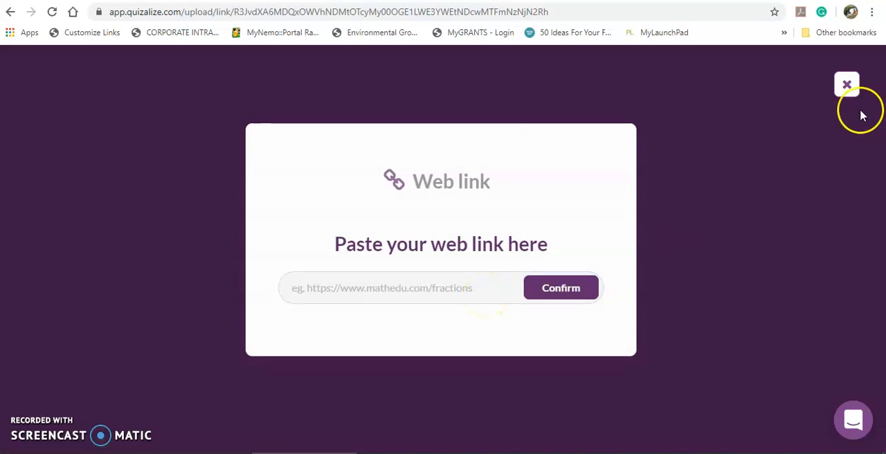
pyautogui.click(846, 85)
# - Create a new quiz from the library and title it "Biological Catalysts"
pyautogui.click(181, 193)
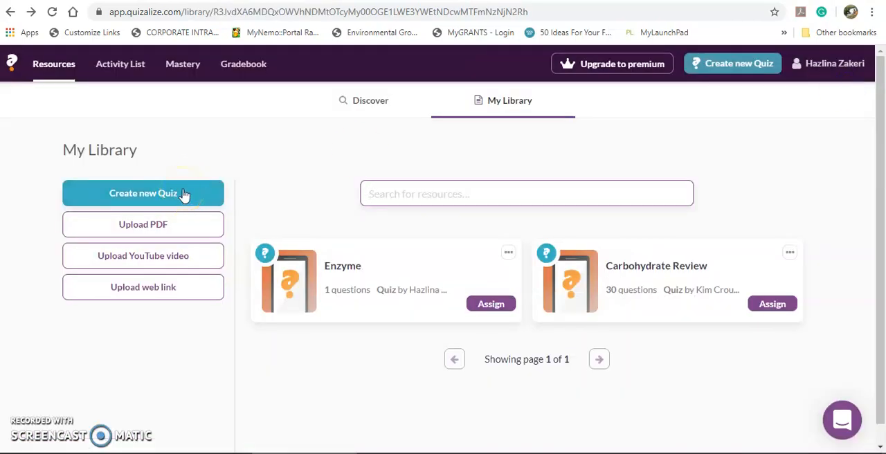
pyautogui.click(187, 194)
pyautogui.click(192, 195)
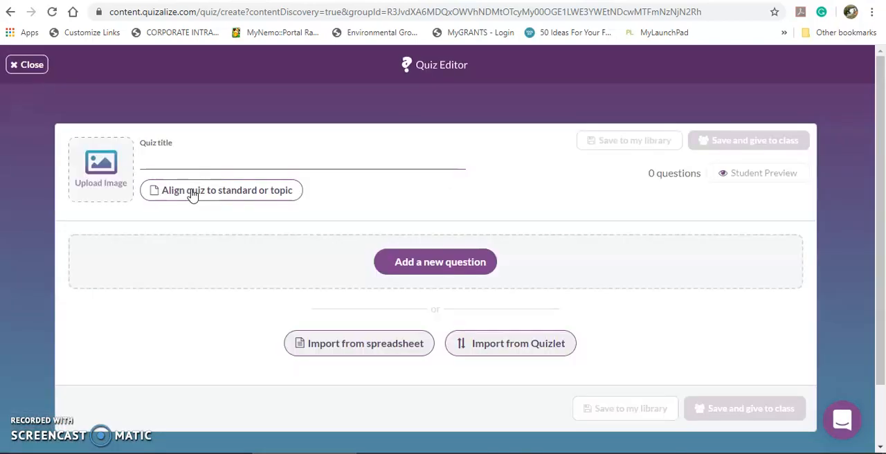
pyautogui.click(221, 154)
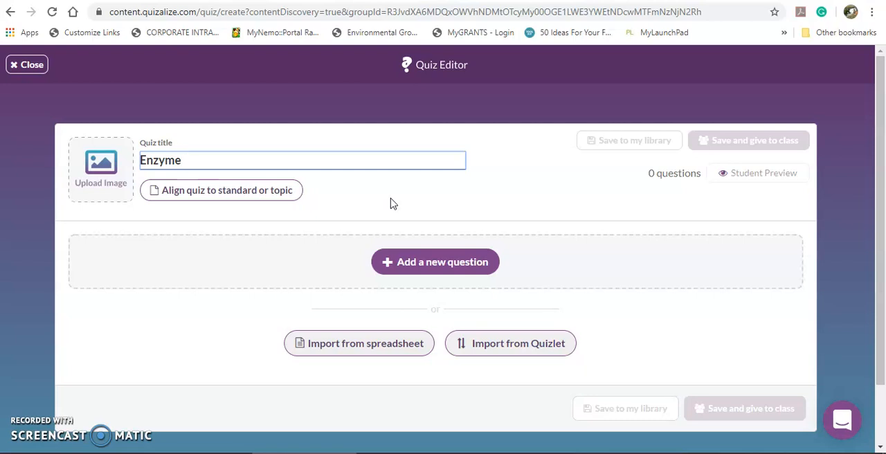
pyautogui.press('BackSpace')
pyautogui.press('BackSpace')
pyautogui.press('BackSpace')
pyautogui.write('ogical Catalysts')
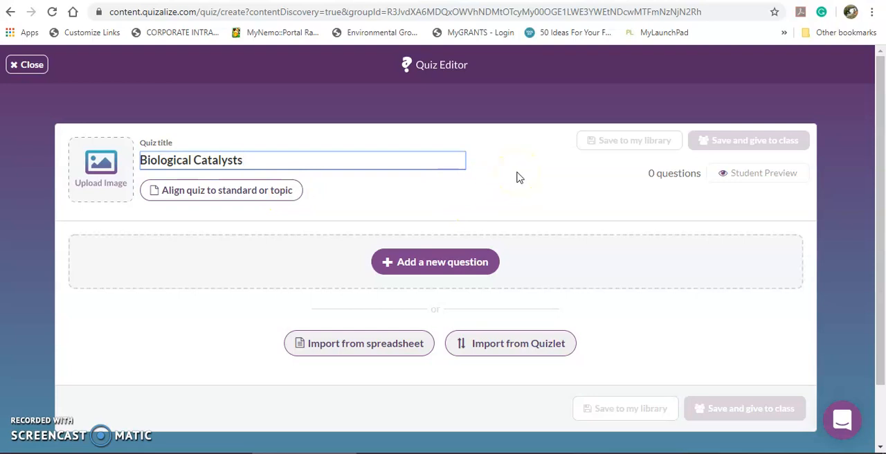
pyautogui.click(460, 265)
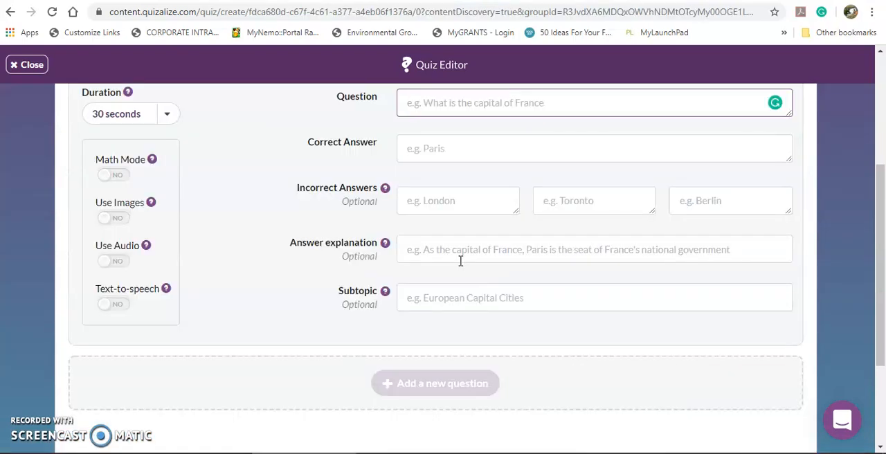
pyautogui.scroll(-3, 595, 359)
pyautogui.scroll(2, 595, 360)
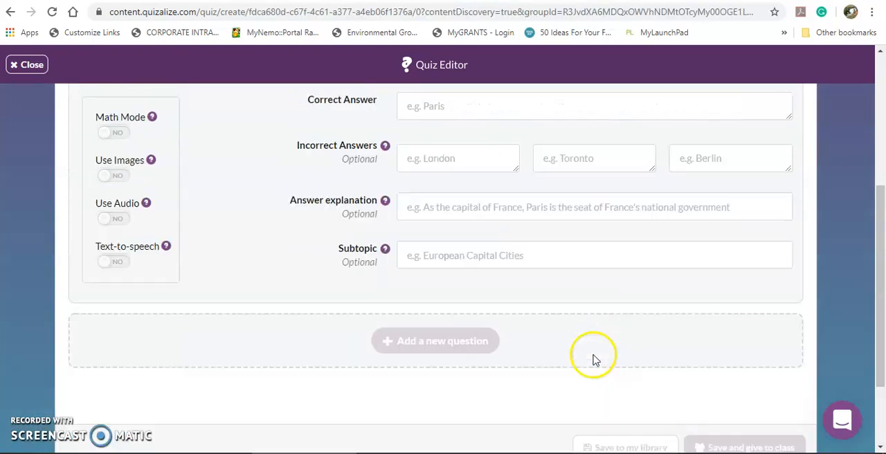
pyautogui.scroll(1, 593, 359)
pyautogui.click(11, 15)
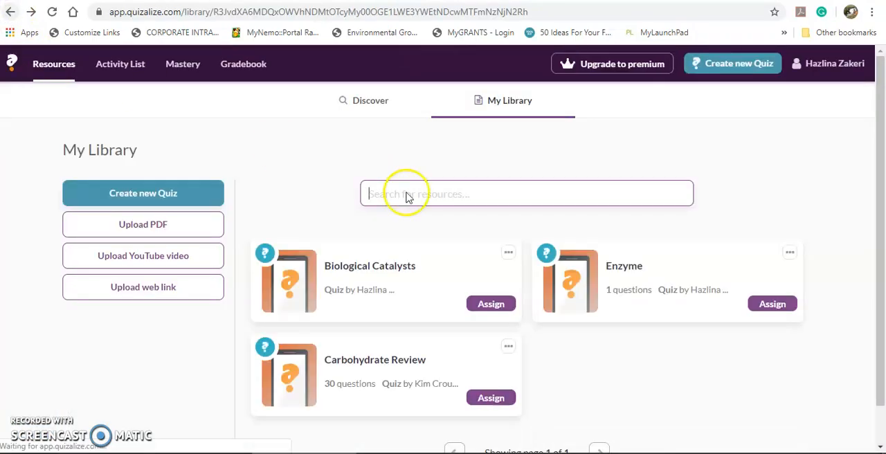
pyautogui.click(411, 269)
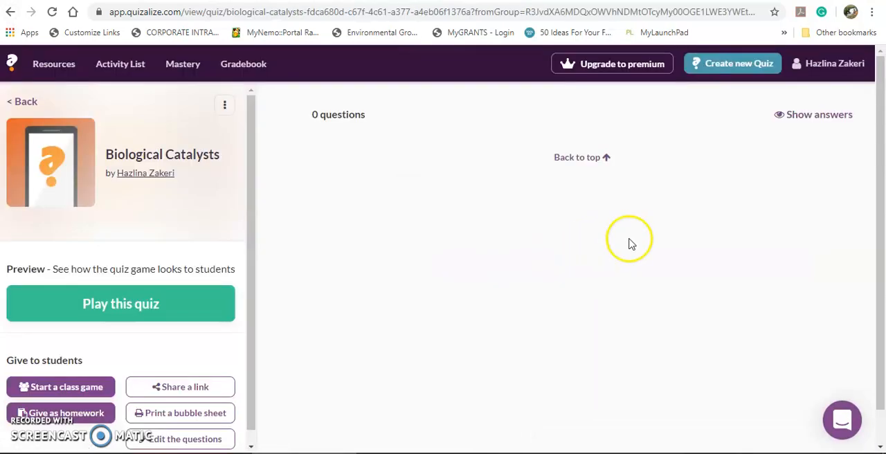
pyautogui.click(209, 439)
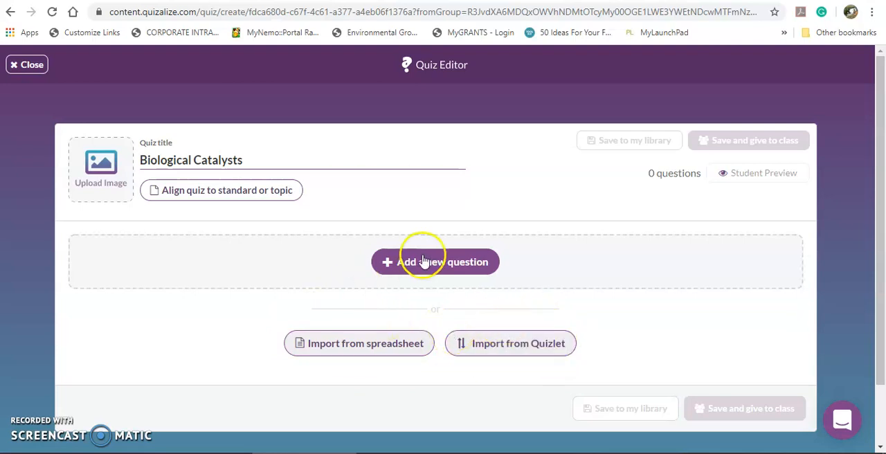
# - Add a new question reading "Enzymes are made up of" with the correct answer "amino acids"
pyautogui.click(473, 262)
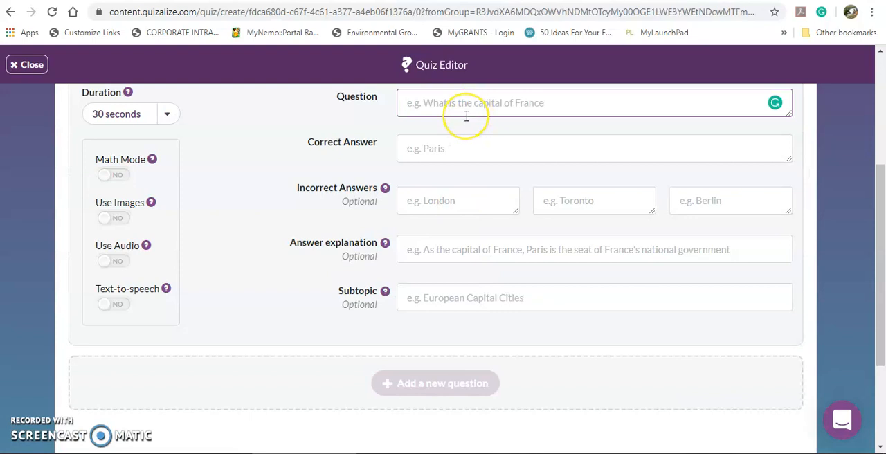
pyautogui.write('E')
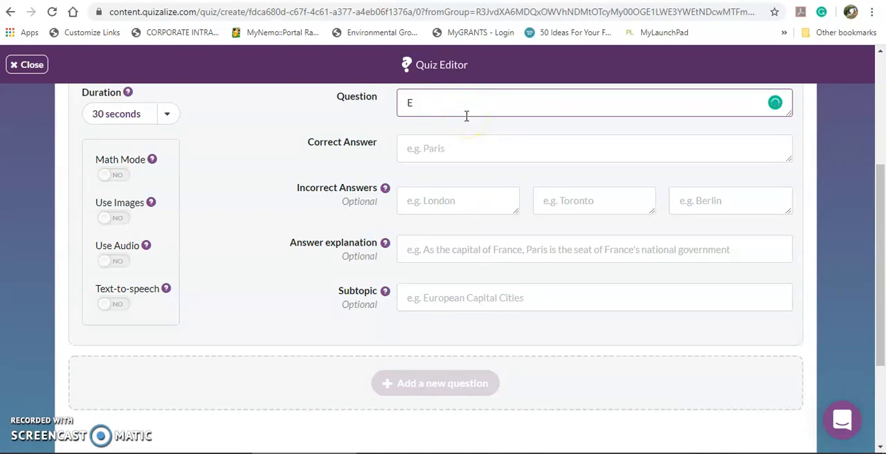
pyautogui.press('BackSpace')
pyautogui.write('E')
pyautogui.click(464, 143)
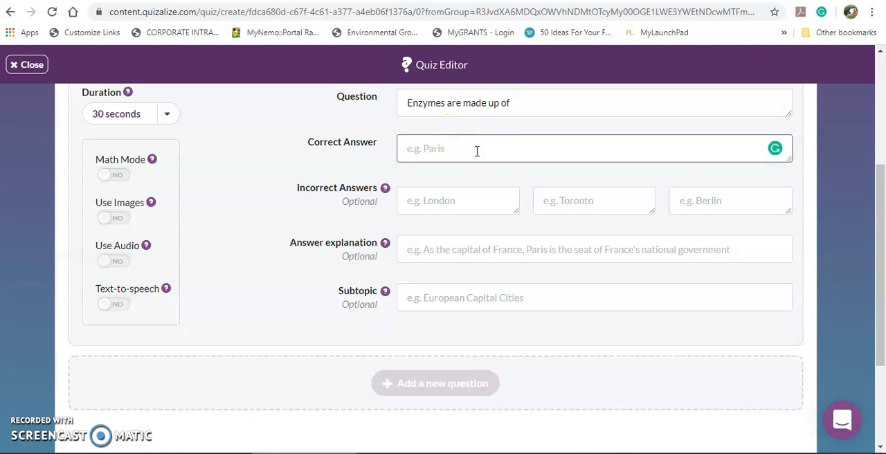
pyautogui.write('amino acids')
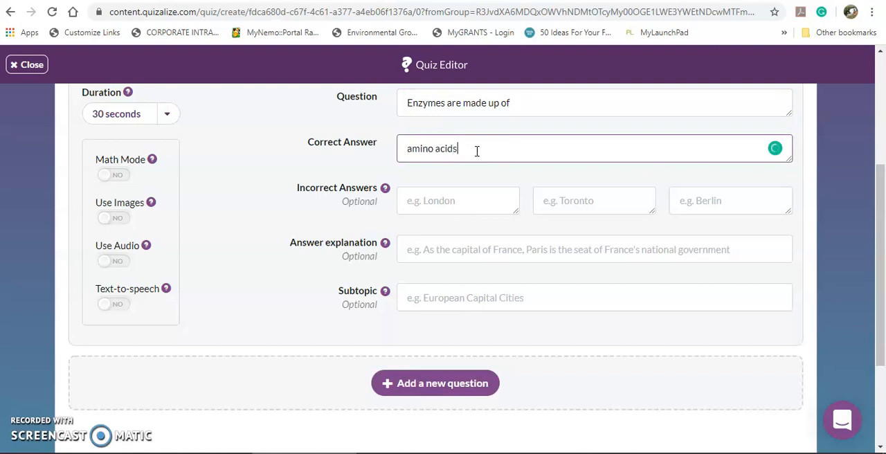
# - Fill in the three incorrect answers for the enzyme question: "fatty acids", "nucleotides" and "monosaccharides"
pyautogui.click(488, 203)
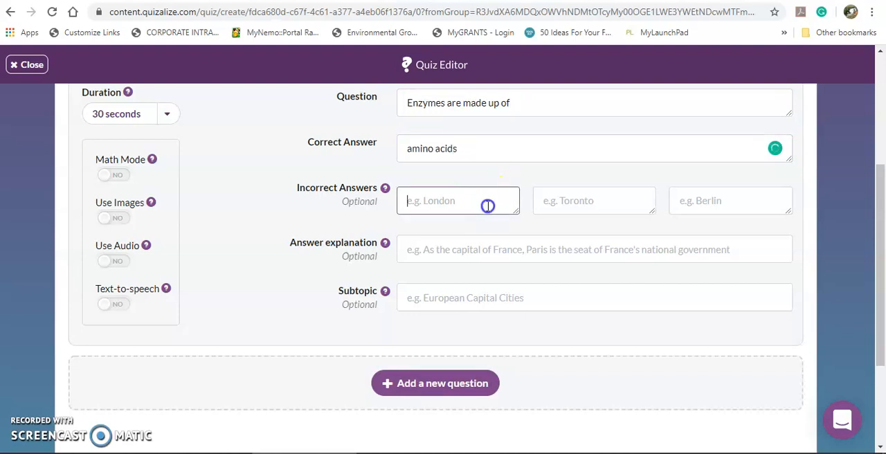
pyautogui.write('fatty acids')
pyautogui.click(563, 209)
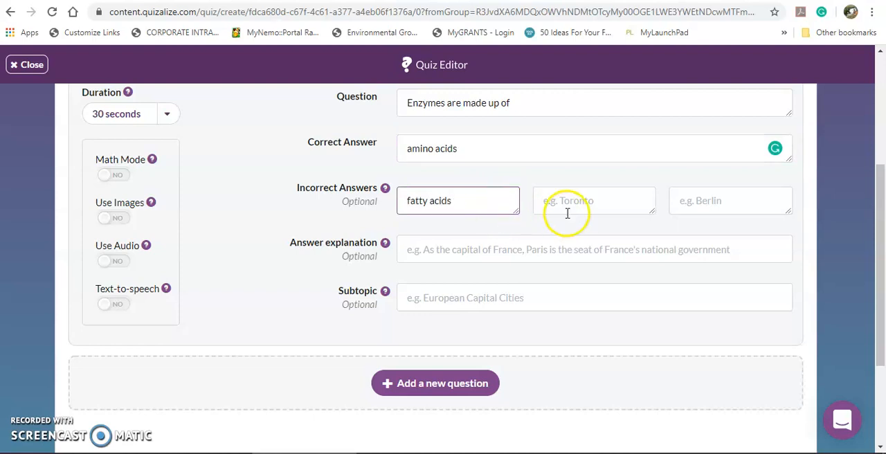
pyautogui.write('nucleotides')
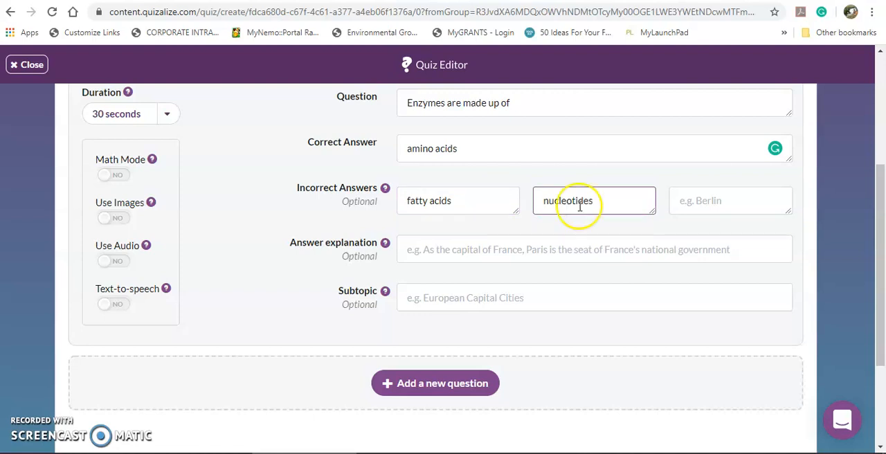
pyautogui.click(718, 200)
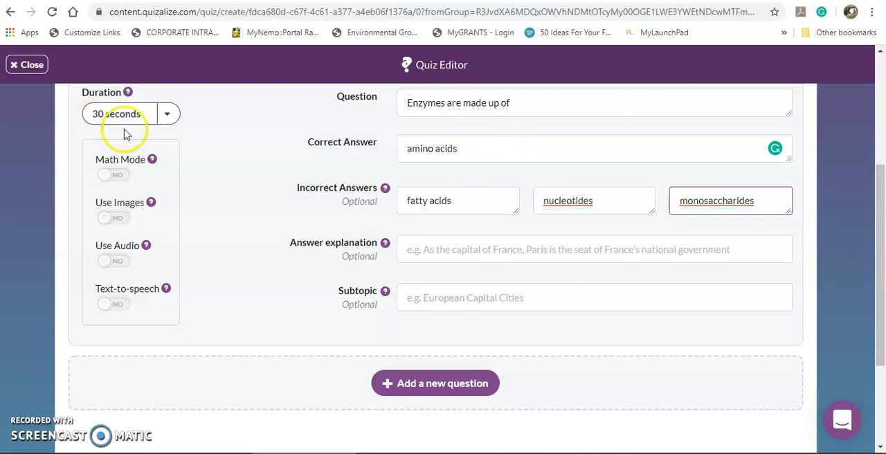
# - Look through the duration choices available for the enzyme question without picking a different one
pyautogui.click(170, 117)
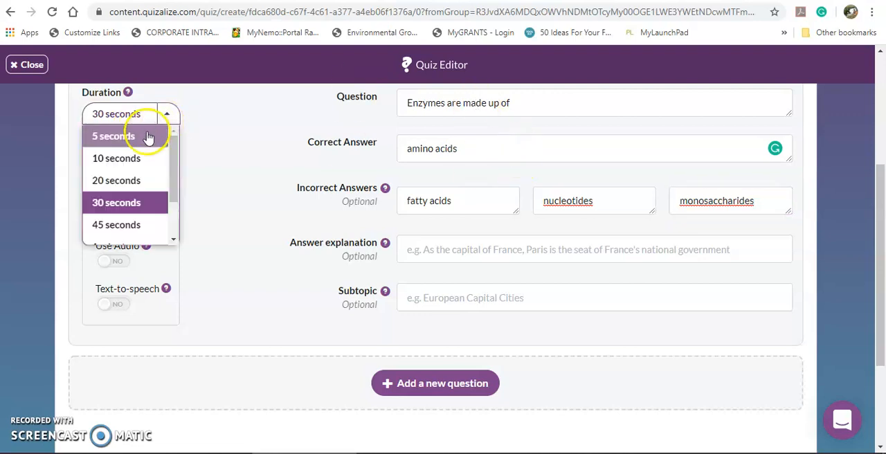
pyautogui.moveTo(173, 164); pyautogui.dragTo(173, 197)
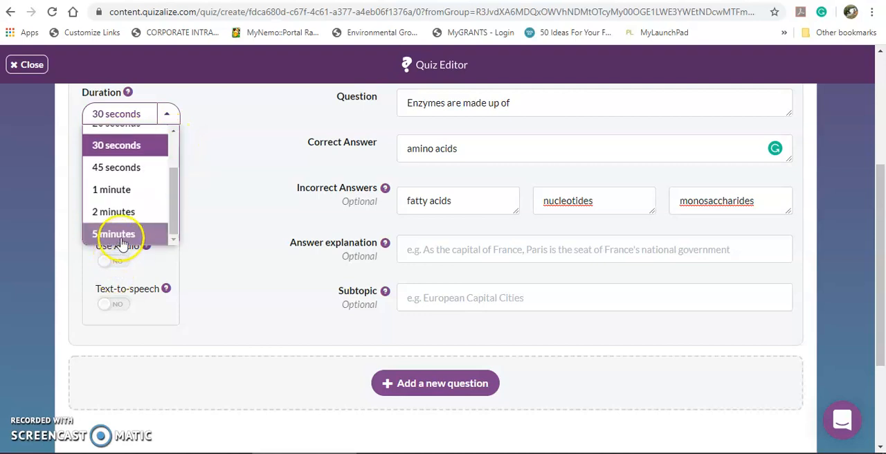
pyautogui.click(207, 199)
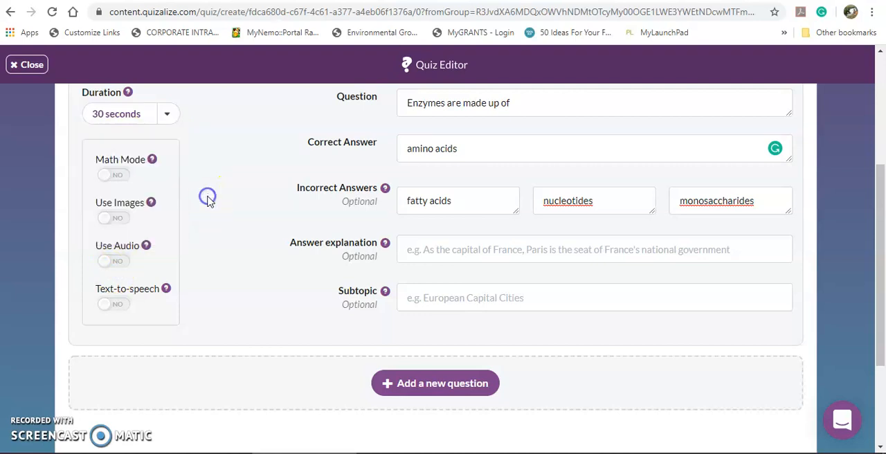
# - Turn Math Mode, images, audio and text-to-speech on and off again one by one to see the fields each adds
pyautogui.click(121, 177)
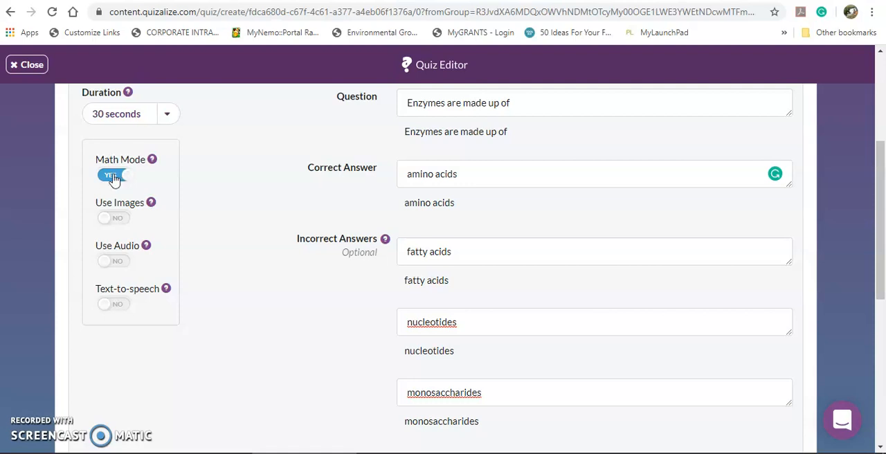
pyautogui.click(126, 179)
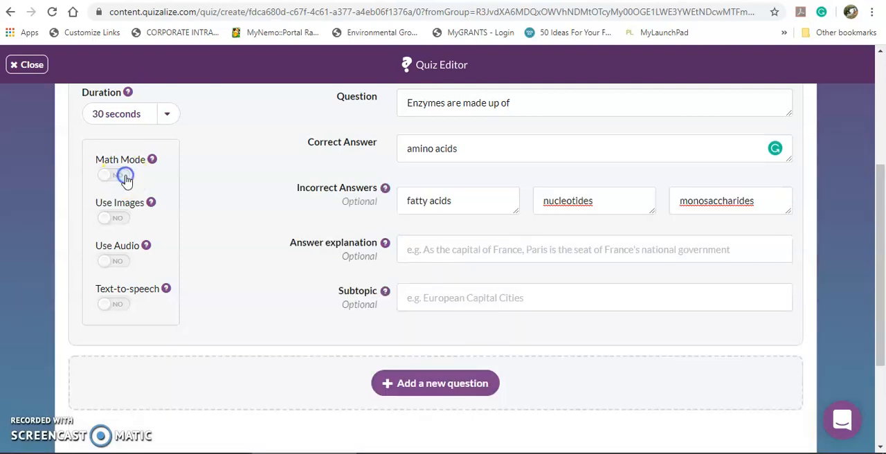
pyautogui.click(117, 219)
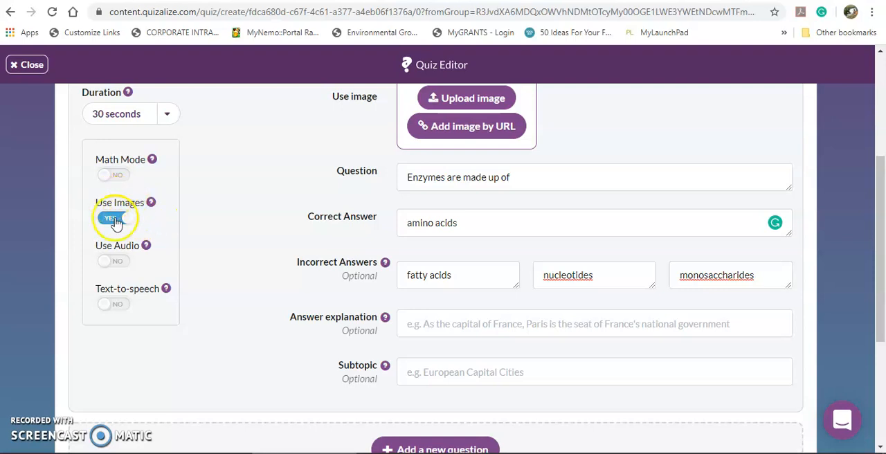
pyautogui.click(132, 221)
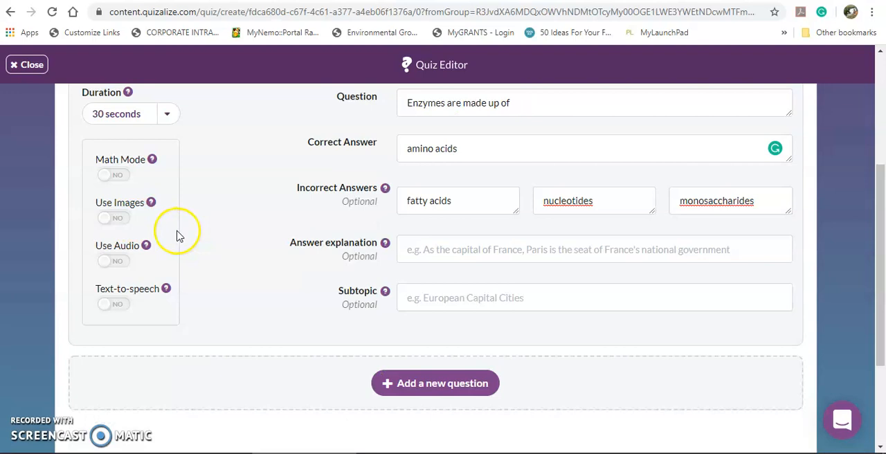
pyautogui.click(117, 263)
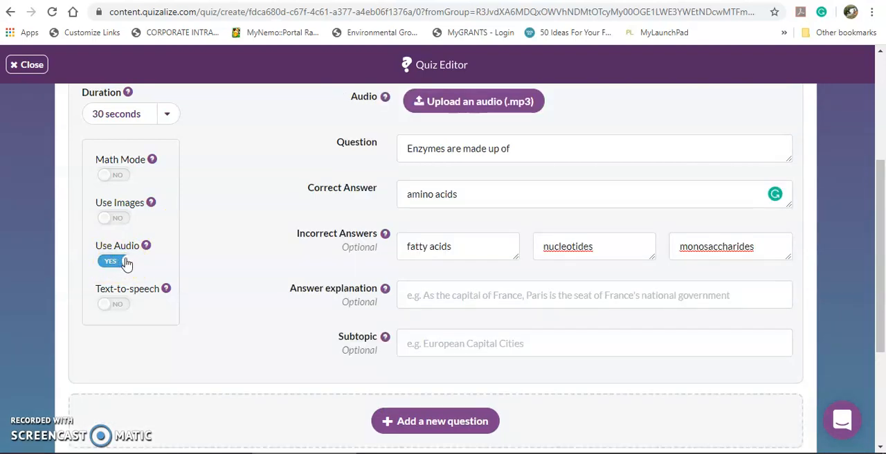
pyautogui.click(127, 263)
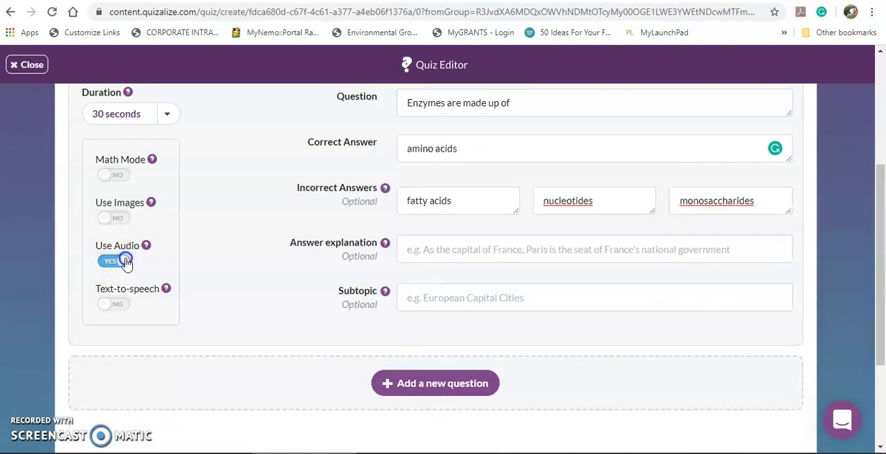
pyautogui.click(124, 304)
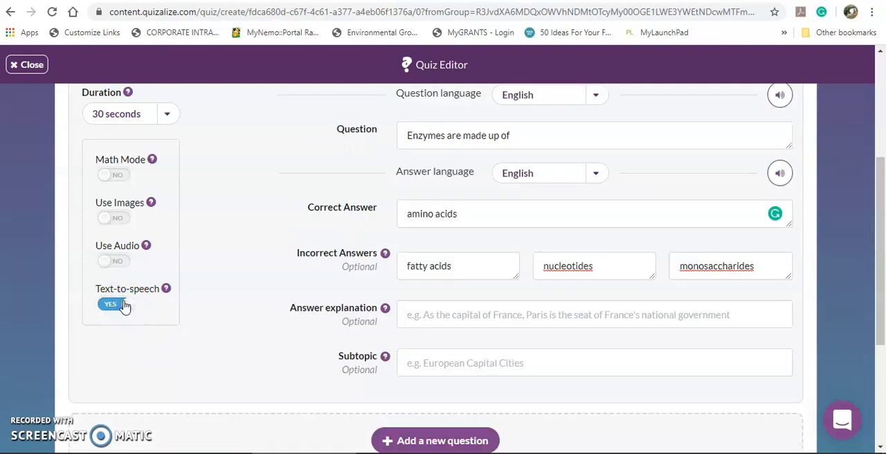
pyautogui.click(121, 305)
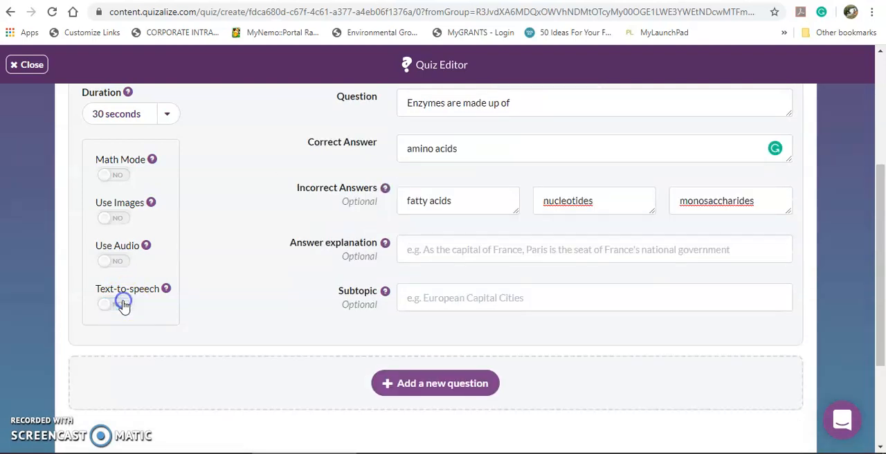
# - Add a second, blank question and look over its form and the move, duplicate and delete options
pyautogui.scroll(-1, 238, 297)
pyautogui.scroll(-1, 237, 297)
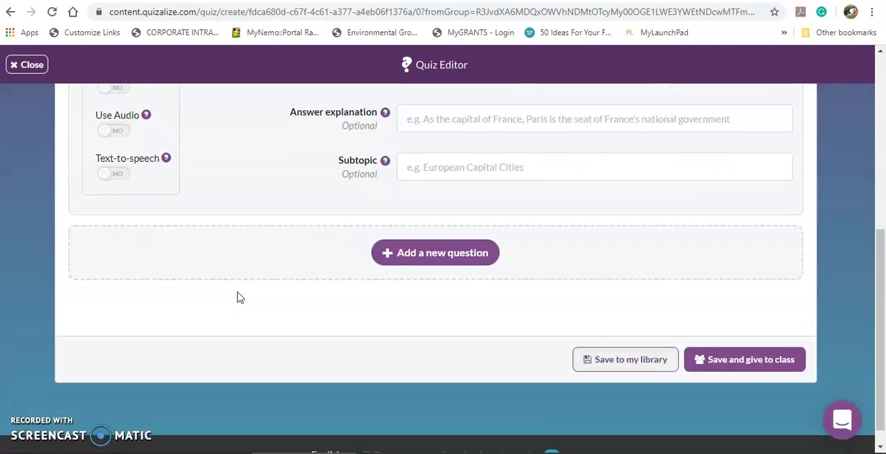
pyautogui.click(463, 254)
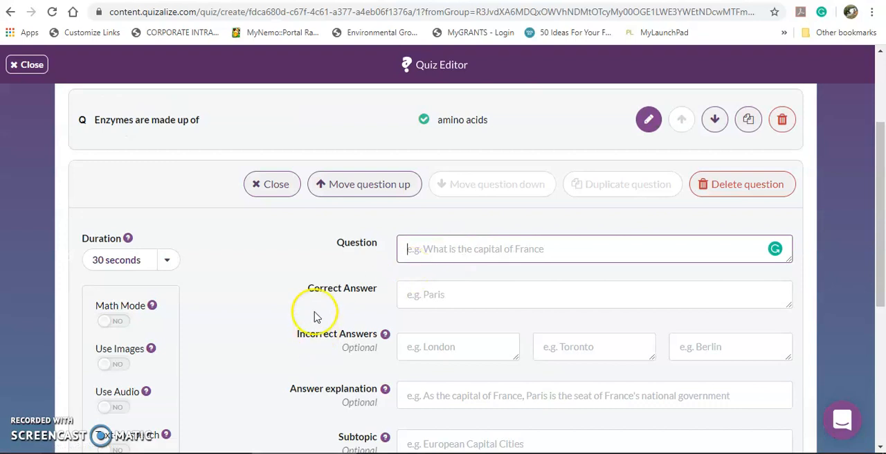
pyautogui.scroll(-4, 274, 306)
pyautogui.scroll(3, 274, 305)
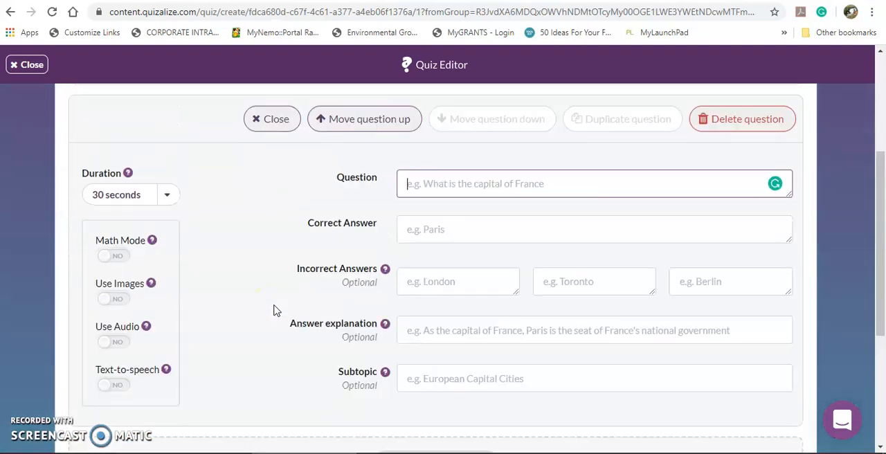
pyautogui.scroll(2, 274, 310)
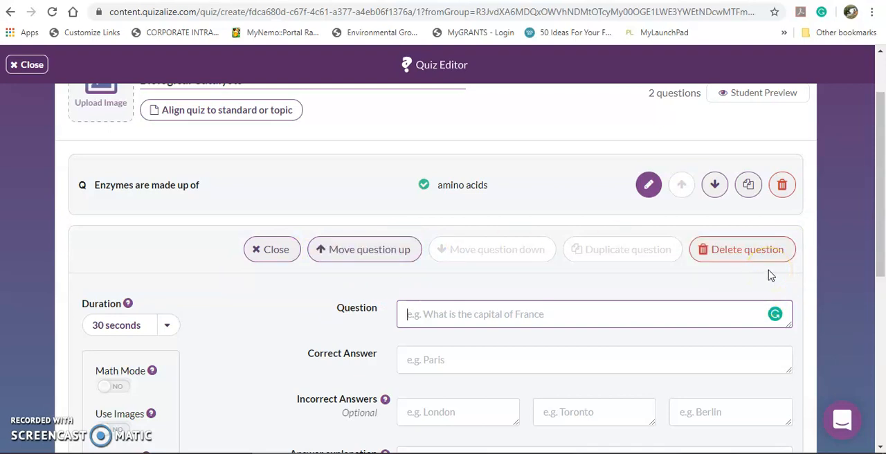
# - Save the "Biological Catalysts" quiz to the personal library and dismiss the save message
pyautogui.scroll(-1, 770, 275)
pyautogui.scroll(-5, 770, 274)
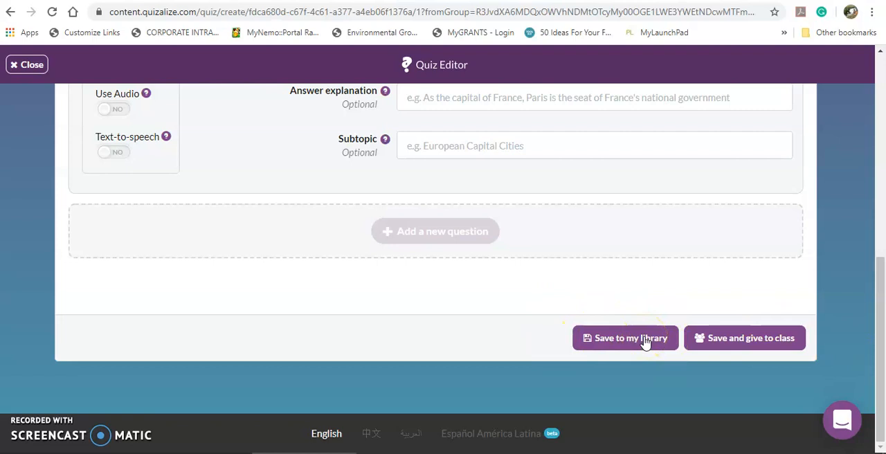
pyautogui.click(643, 346)
pyautogui.click(803, 349)
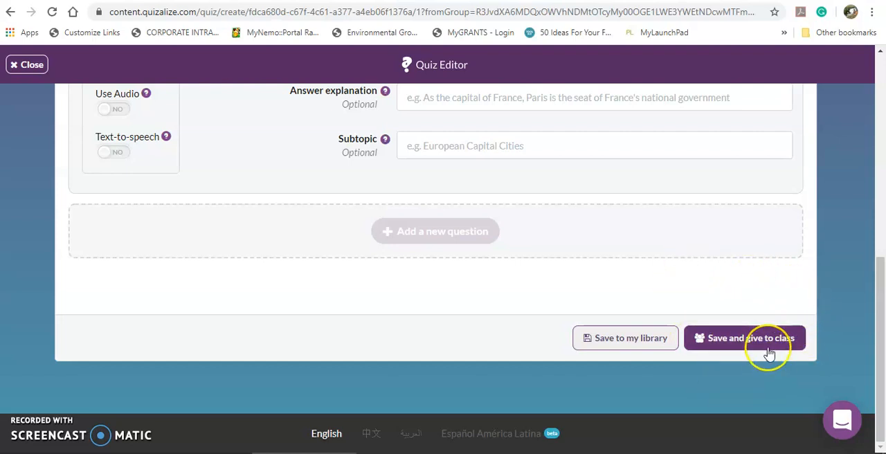
pyautogui.click(769, 345)
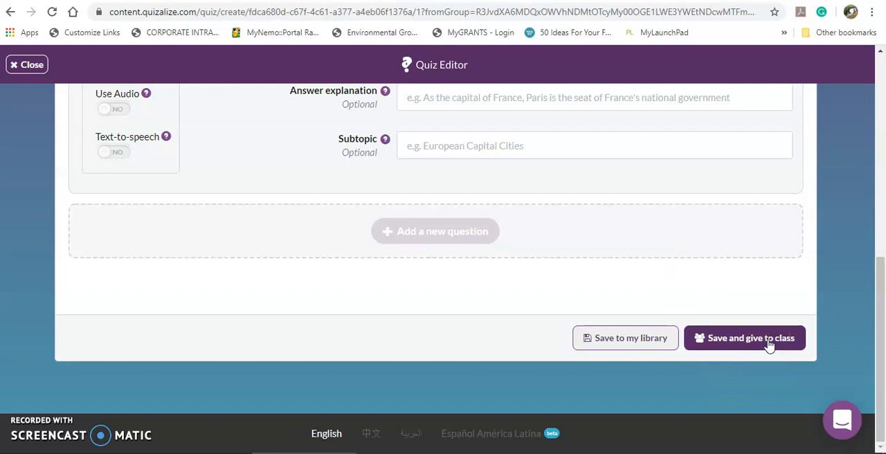
pyautogui.click(622, 342)
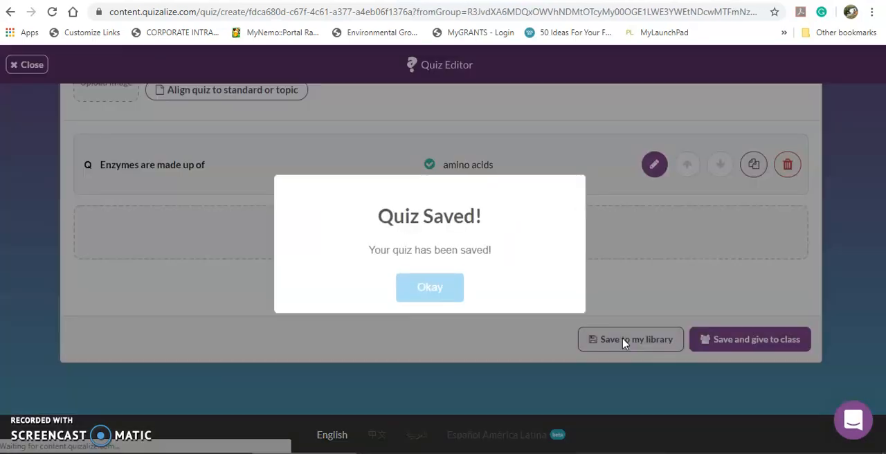
pyautogui.click(389, 302)
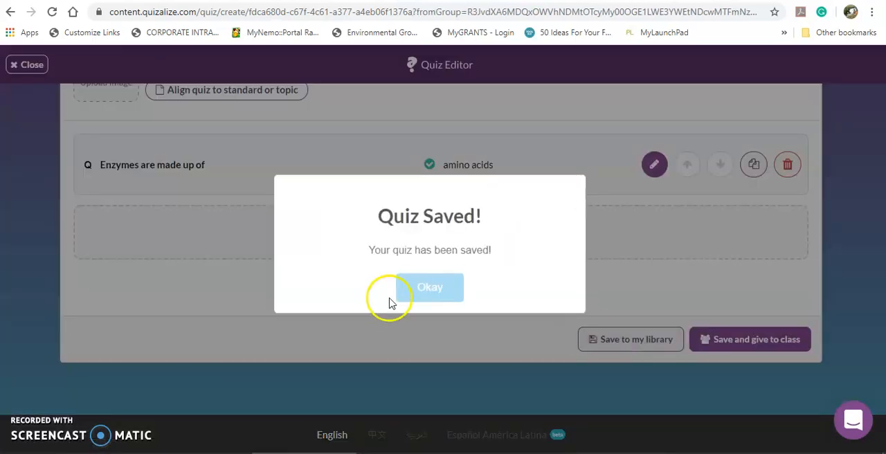
pyautogui.click(448, 290)
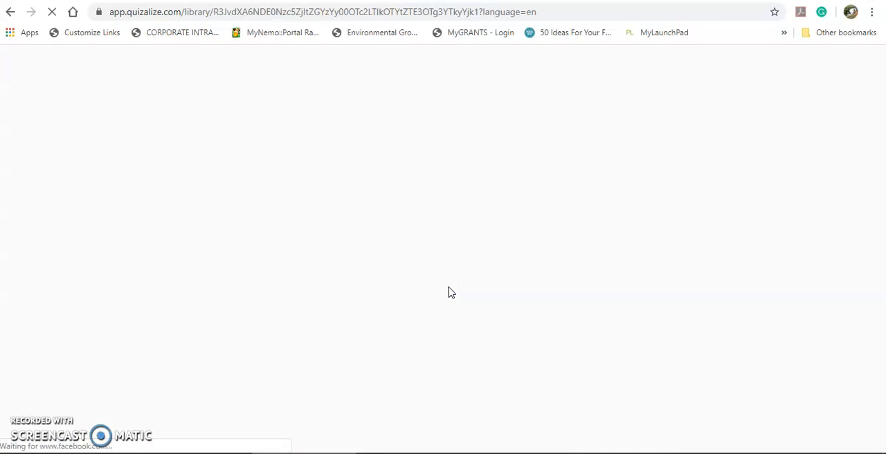
pyautogui.click(823, 364)
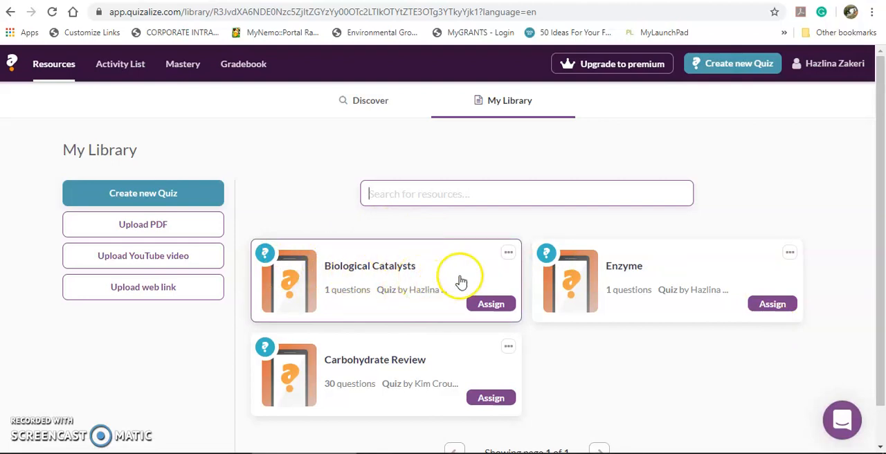
# - Open the "Biological Catalysts" quiz from the library in the quiz editor, and close the editor without making changes
pyautogui.click(509, 253)
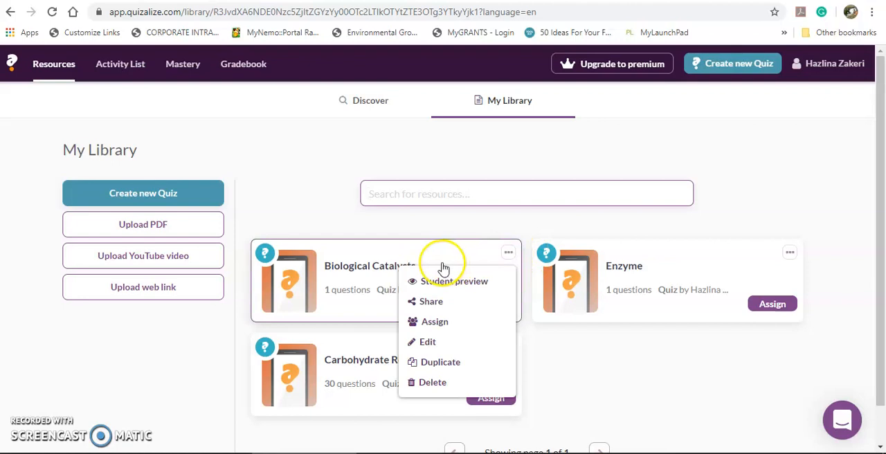
pyautogui.click(451, 343)
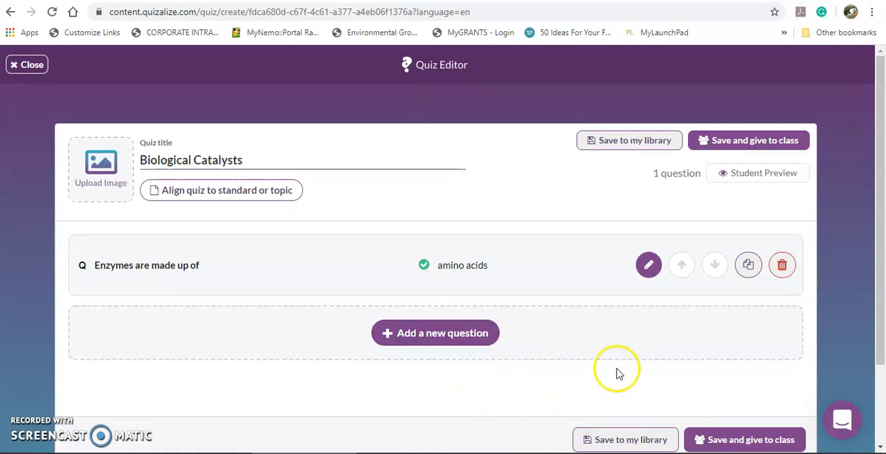
pyautogui.click(28, 66)
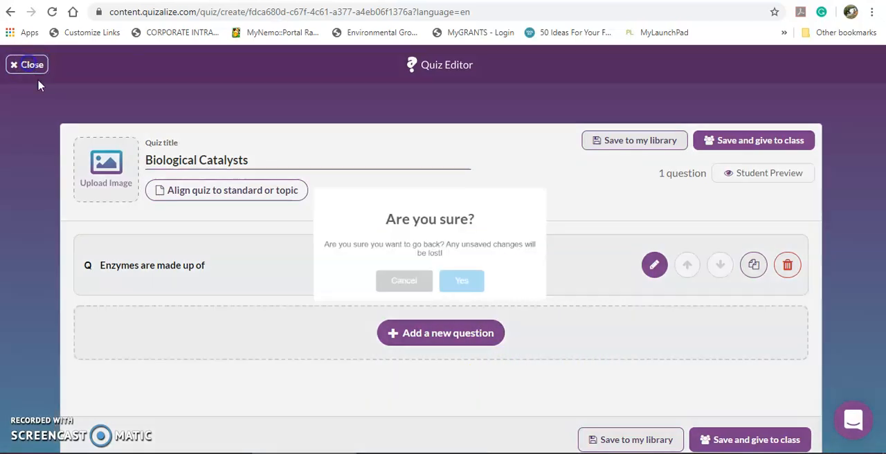
pyautogui.click(467, 284)
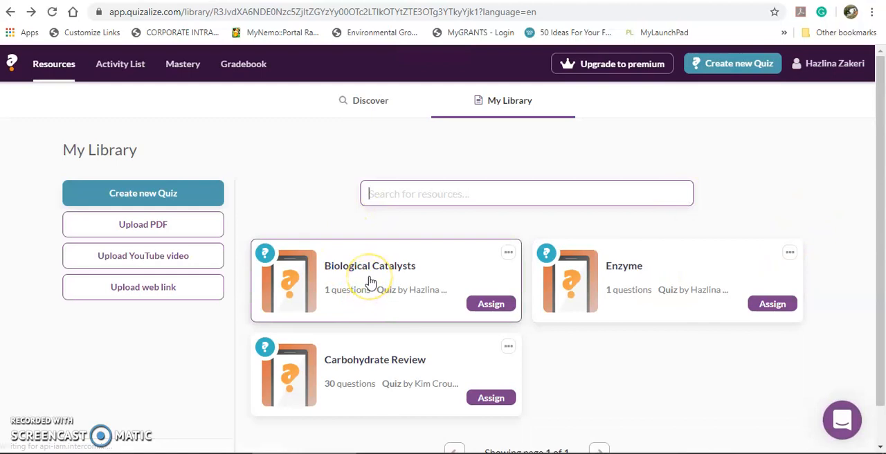
# - View the "Biological Catalysts" quiz page with its question and sharing options, and return to the library
pyautogui.click(368, 279)
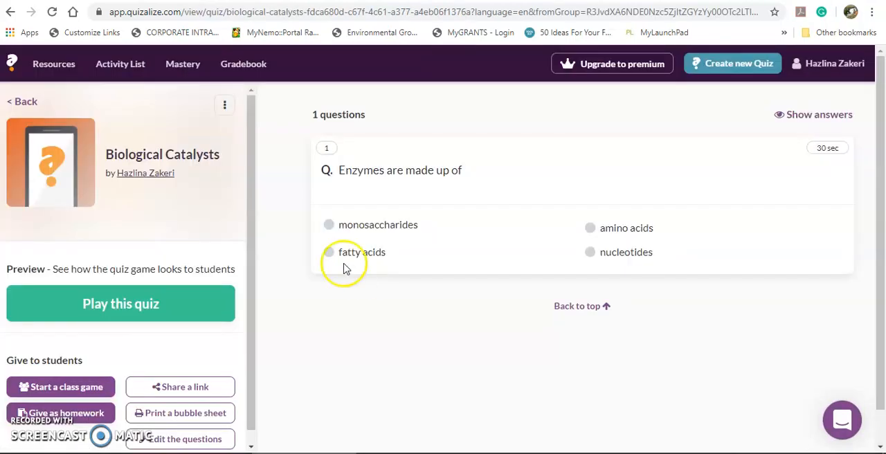
pyautogui.scroll(-1, 208, 311)
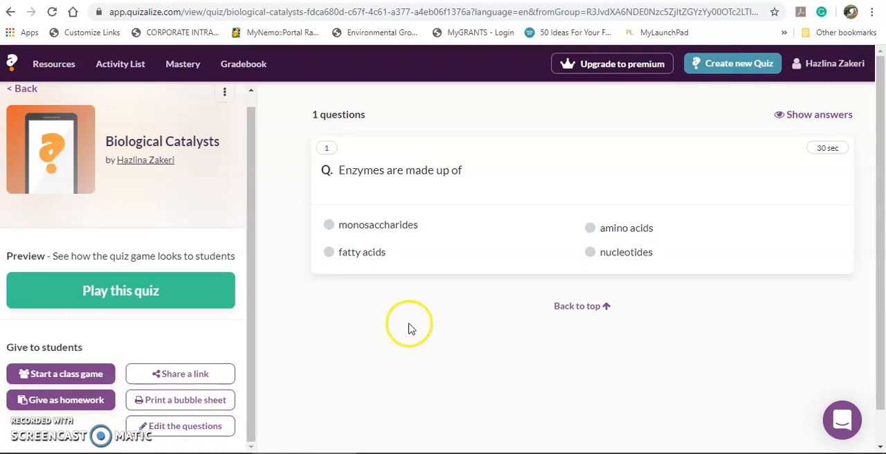
pyautogui.click(22, 89)
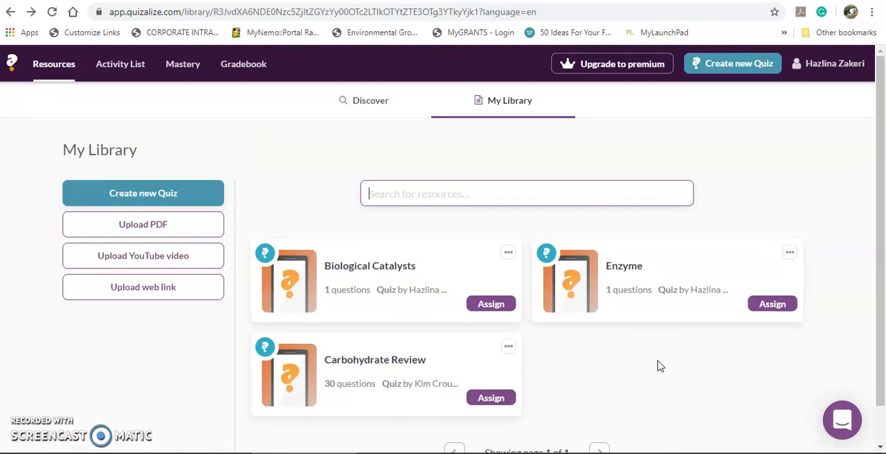
# - Start assigning the "Biological Catalysts" quiz and choose BIO3101 Semester II 2019/2020 as the class
pyautogui.click(500, 305)
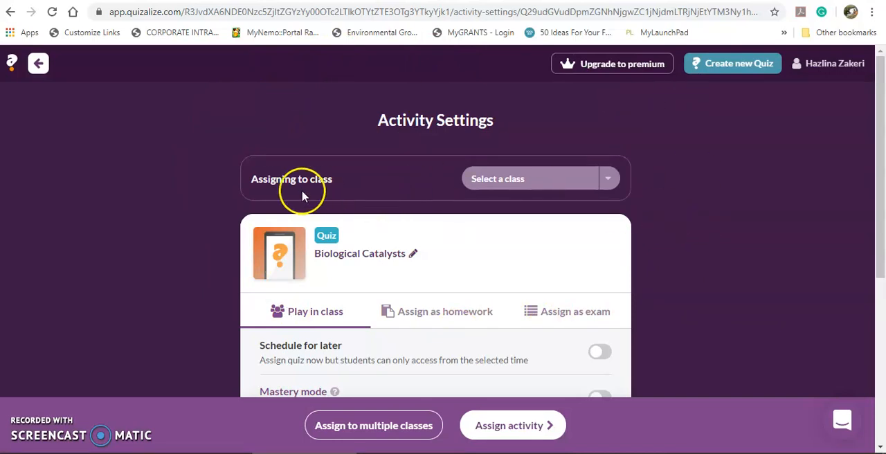
pyautogui.click(609, 181)
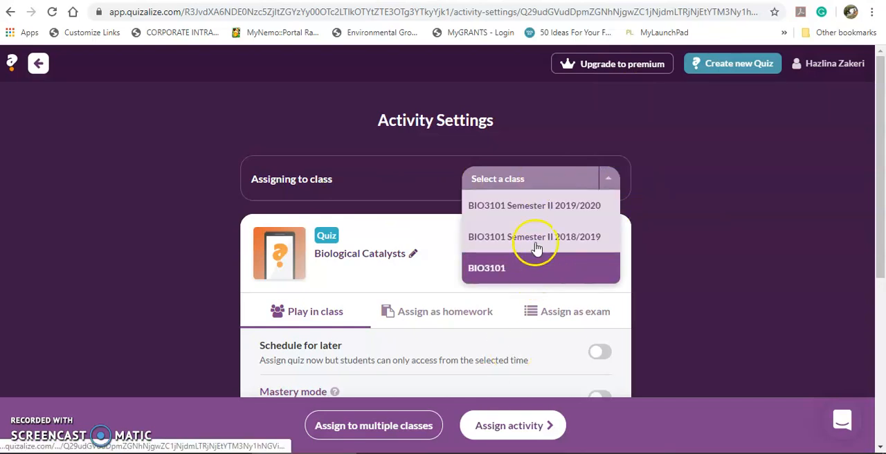
pyautogui.click(541, 208)
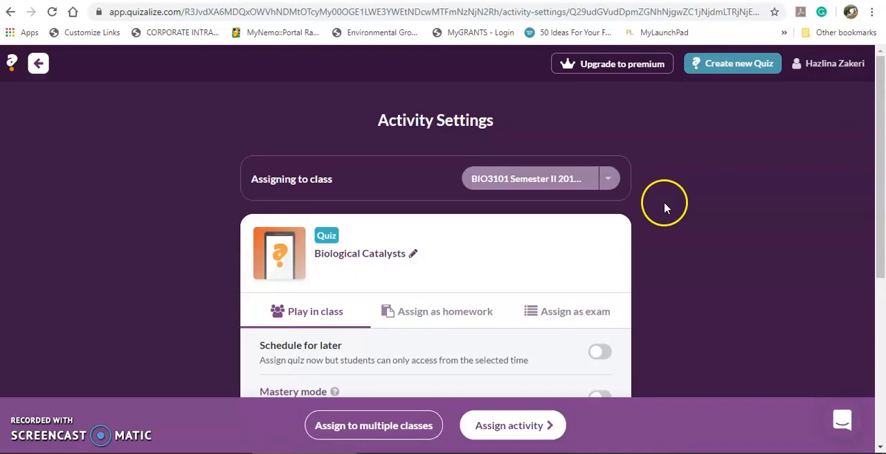
# - Look over the other classes the quiz could be assigned to, keeping the selected class
pyautogui.scroll(-1, 663, 202)
pyautogui.scroll(-1, 664, 199)
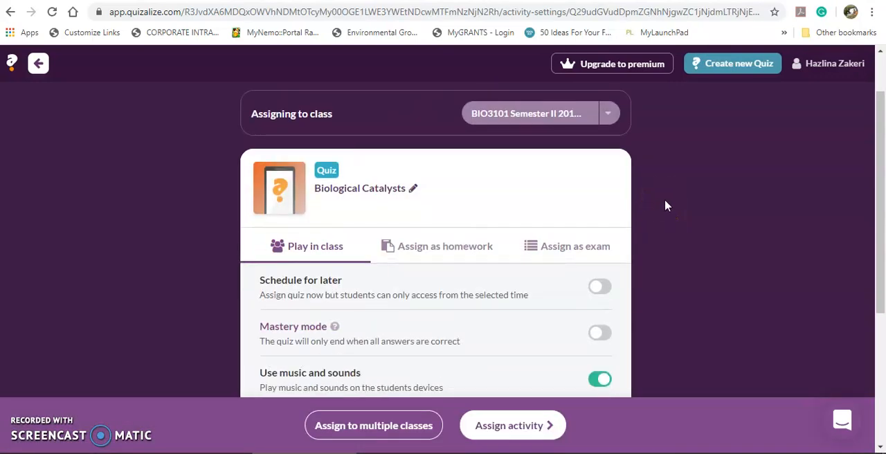
pyautogui.click(400, 429)
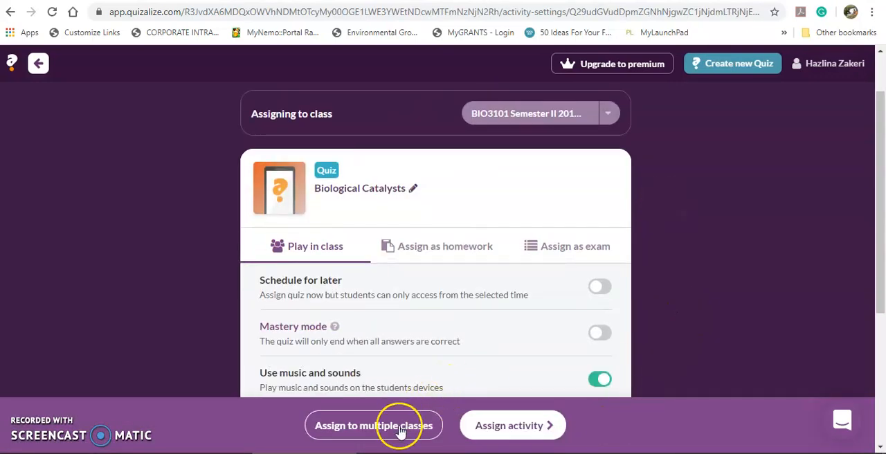
pyautogui.click(607, 114)
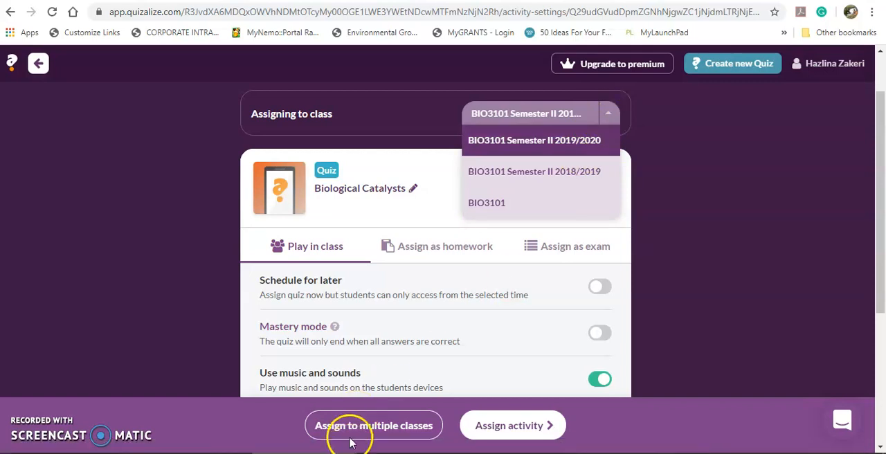
pyautogui.click(677, 193)
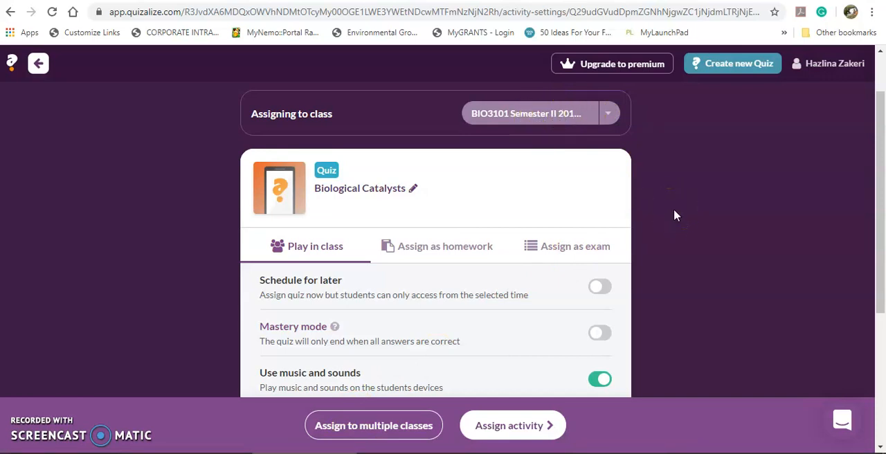
# - Keep the activity as Play in class and turn on Schedule for later
pyautogui.scroll(-1, 675, 215)
pyautogui.scroll(-1, 675, 216)
pyautogui.scroll(1, 676, 215)
pyautogui.click(317, 196)
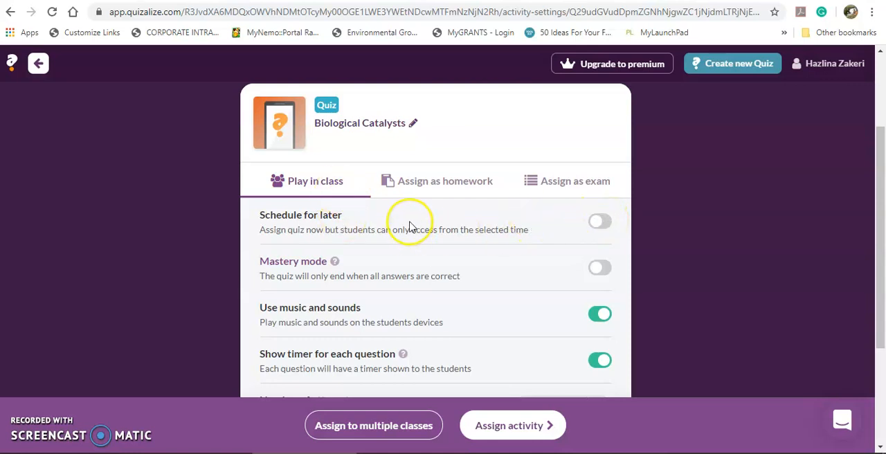
pyautogui.scroll(-1, 409, 227)
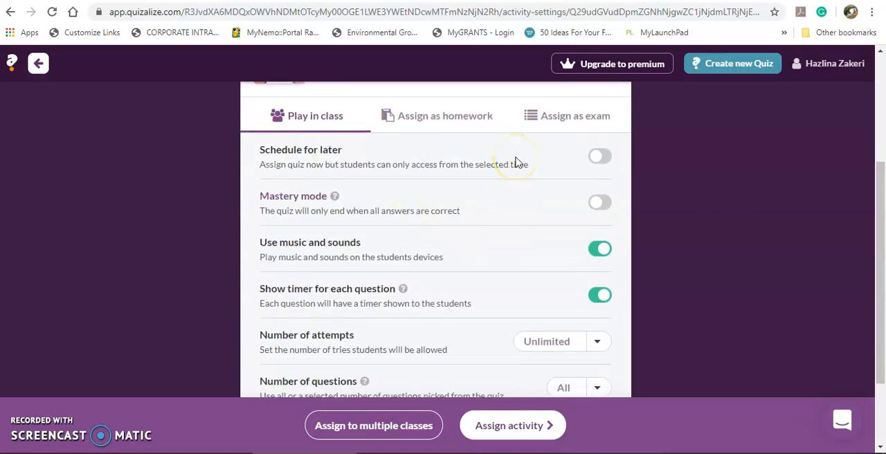
pyautogui.click(605, 158)
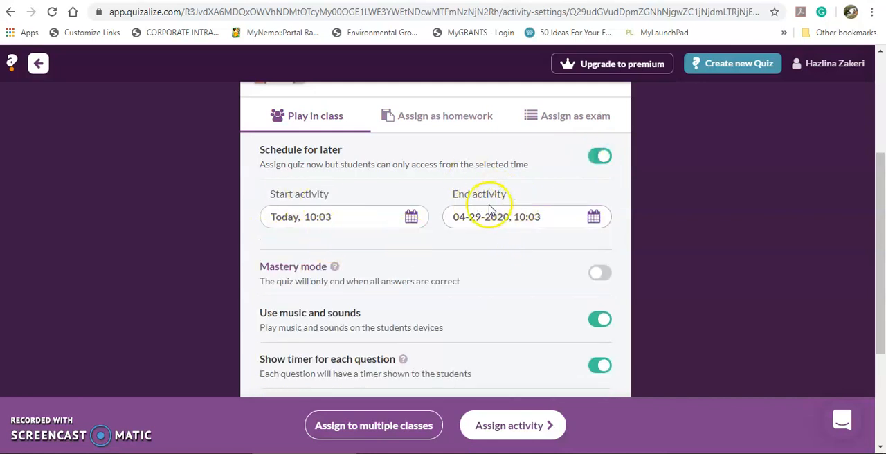
# - Review the in-class activity settings and the choices for number of attempts and number of questions, keeping Unlimited and All
pyautogui.scroll(-1, 476, 231)
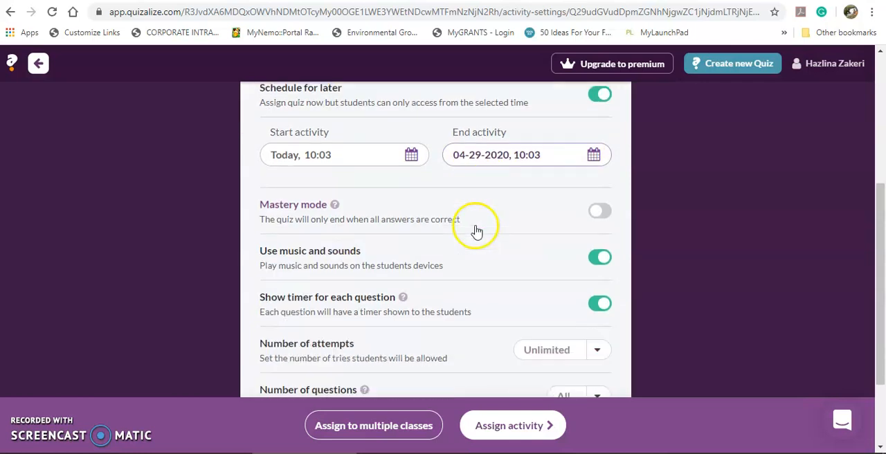
pyautogui.scroll(-1, 475, 229)
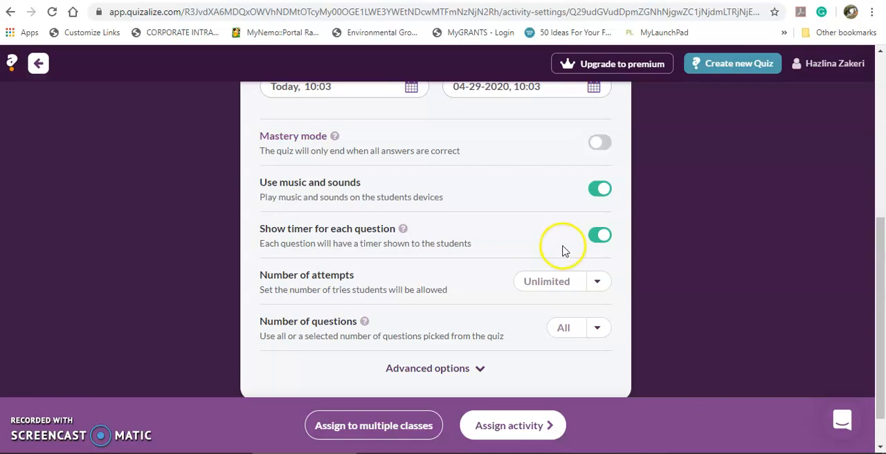
pyautogui.moveTo(402, 229)
pyautogui.scroll(-1, 403, 232)
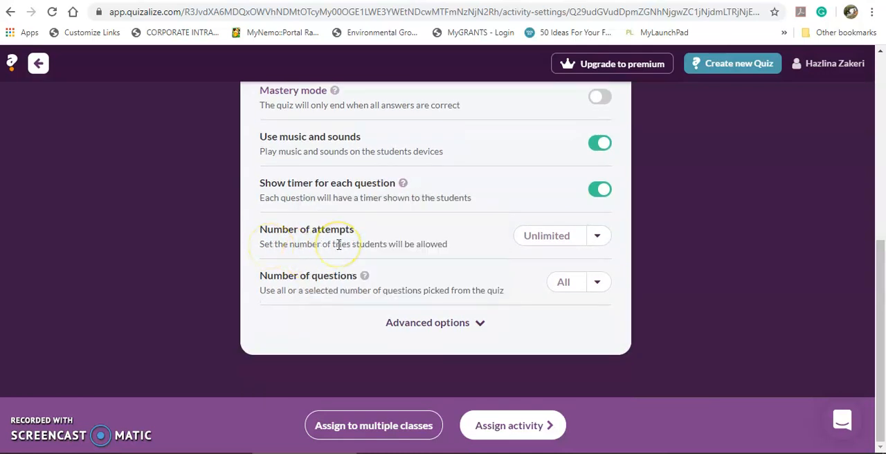
pyautogui.click(599, 237)
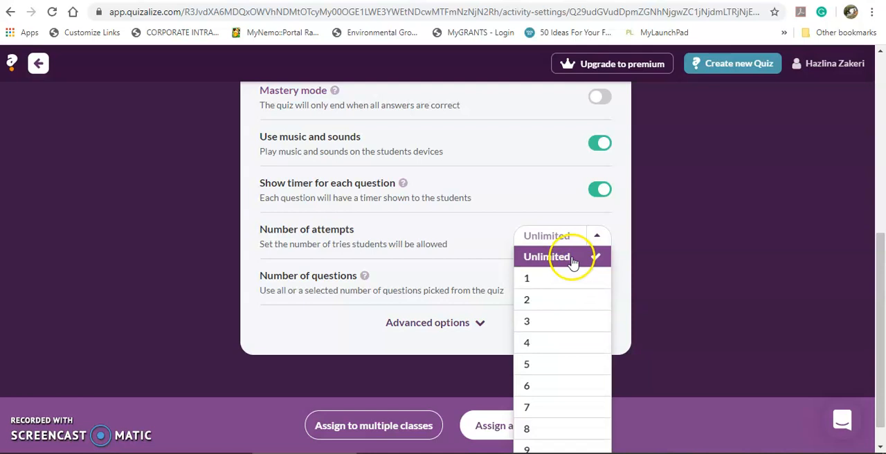
pyautogui.click(599, 262)
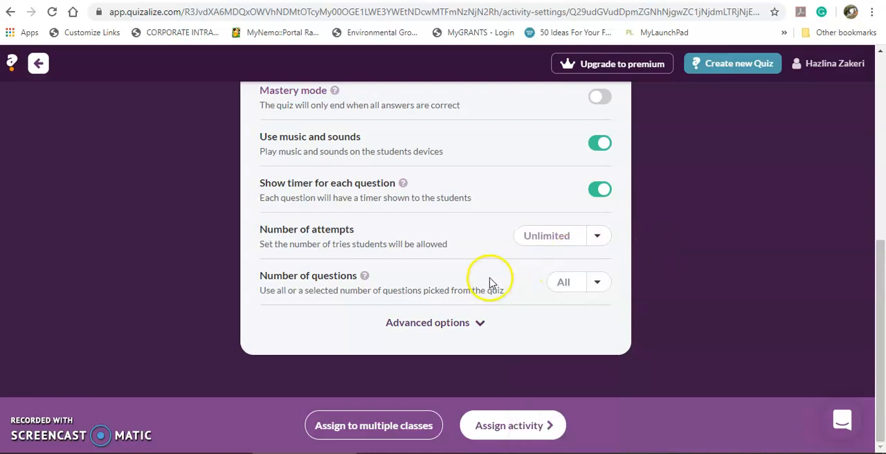
pyautogui.click(600, 284)
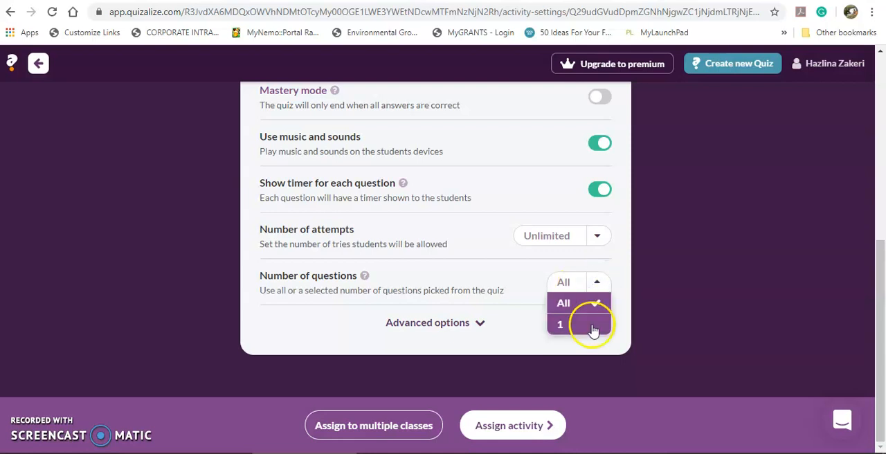
pyautogui.click(598, 285)
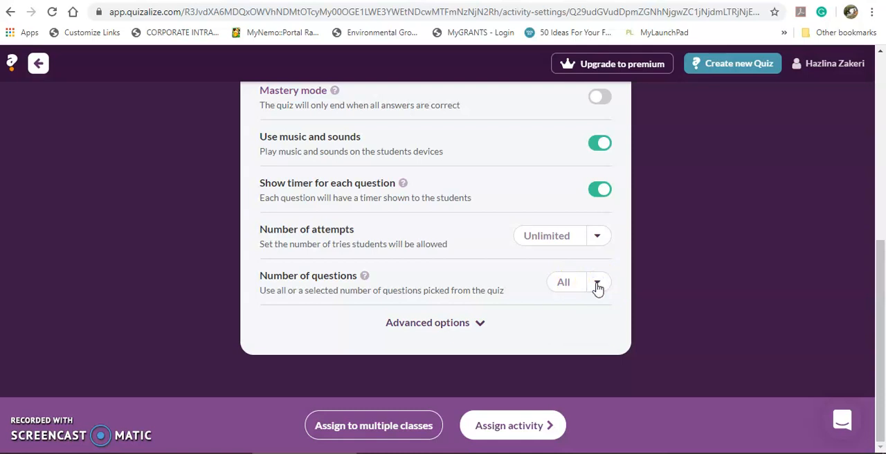
# - Expand the advanced options and turn on Randomize question order and Show your work
pyautogui.click(456, 325)
pyautogui.scroll(-2, 476, 287)
pyautogui.scroll(-1, 476, 288)
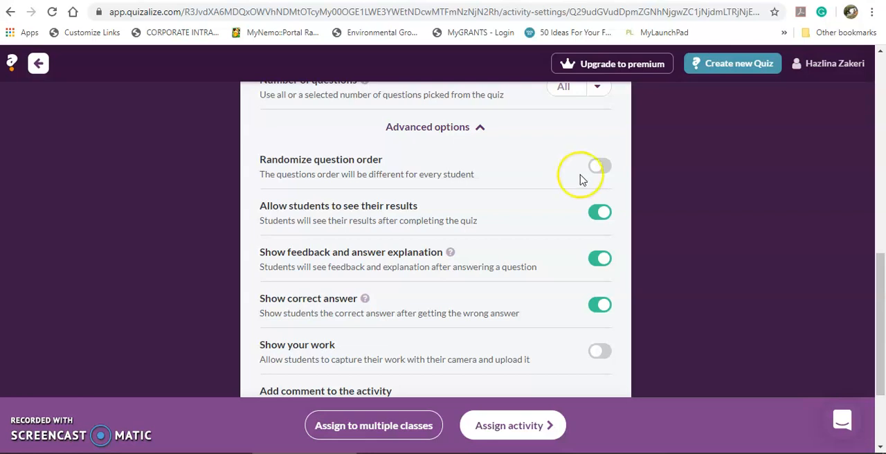
pyautogui.click(603, 168)
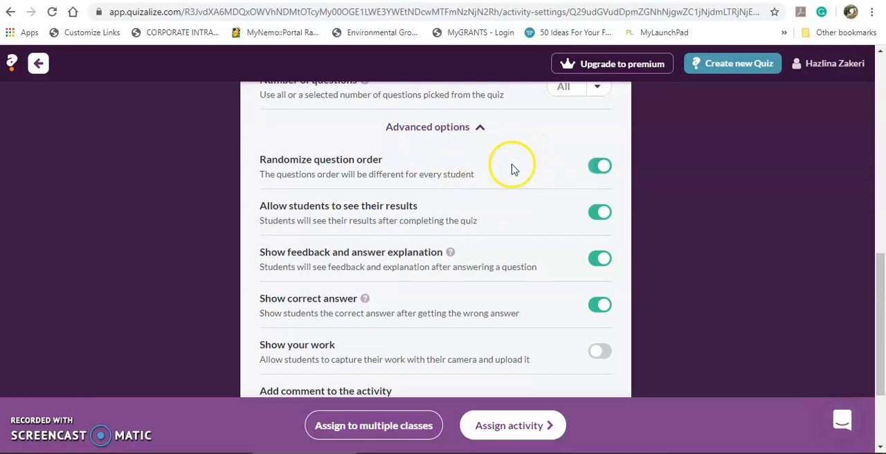
pyautogui.scroll(-1, 509, 199)
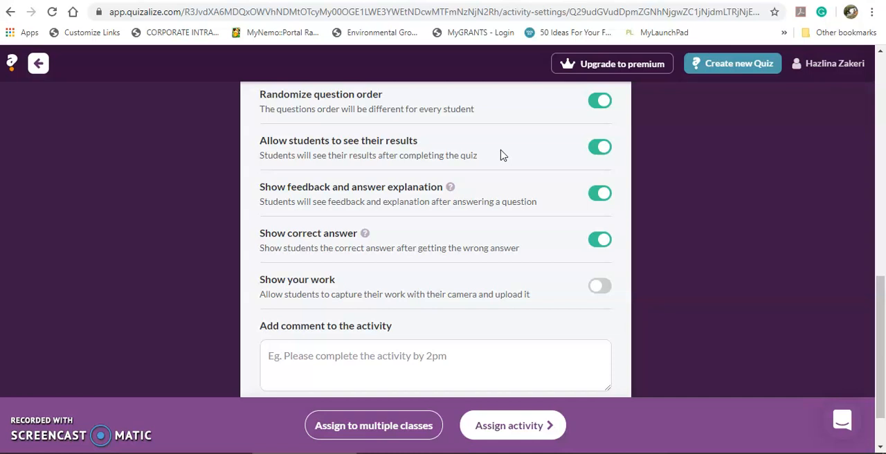
pyautogui.scroll(-1, 497, 198)
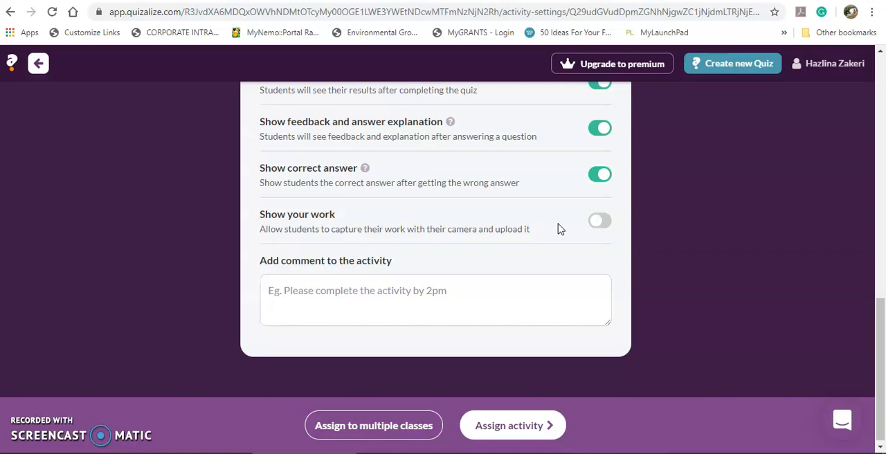
pyautogui.click(600, 221)
pyautogui.click(464, 291)
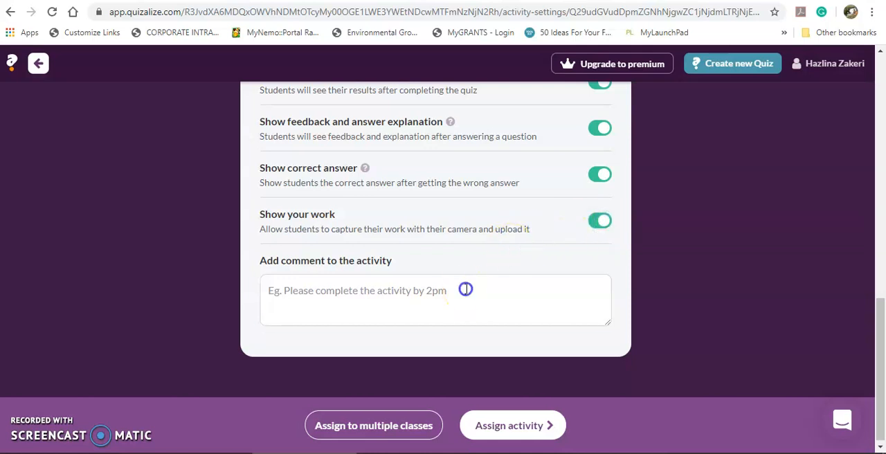
# - Switch the activity to Assign as homework and review its schedule, basic settings and advanced options
pyautogui.scroll(2, 467, 288)
pyautogui.scroll(3, 466, 288)
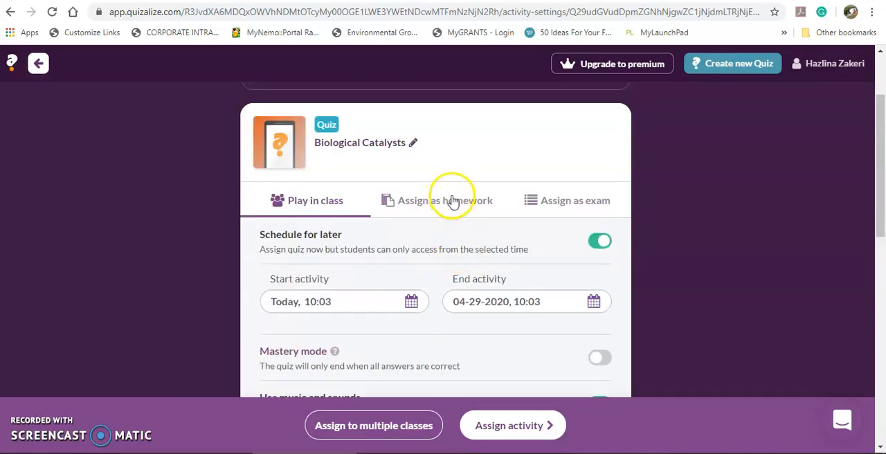
pyautogui.click(453, 201)
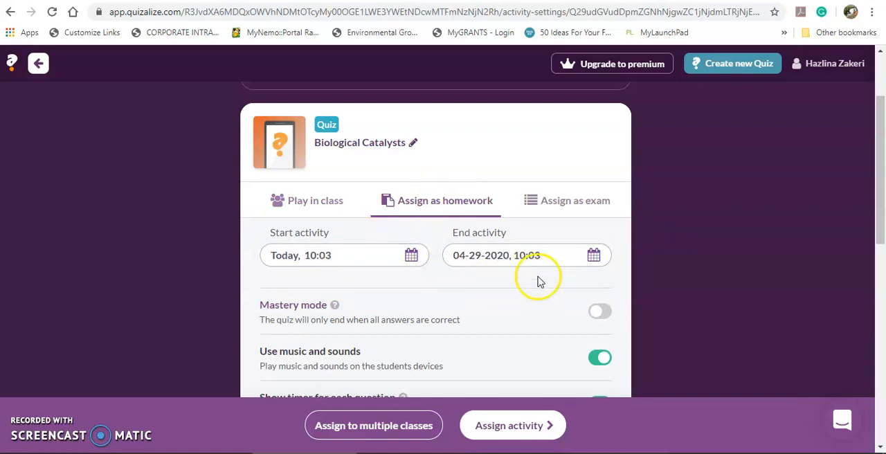
pyautogui.scroll(-1, 542, 290)
pyautogui.scroll(-4, 325, 283)
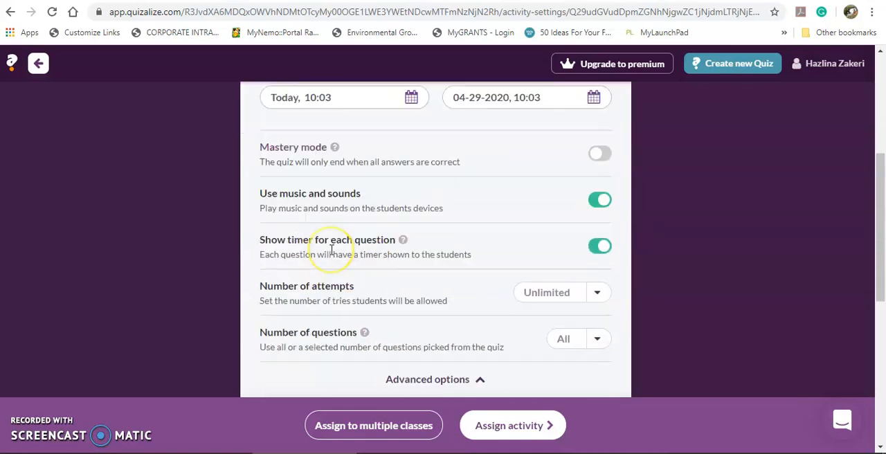
pyautogui.scroll(-3, 331, 251)
pyautogui.scroll(5, 330, 251)
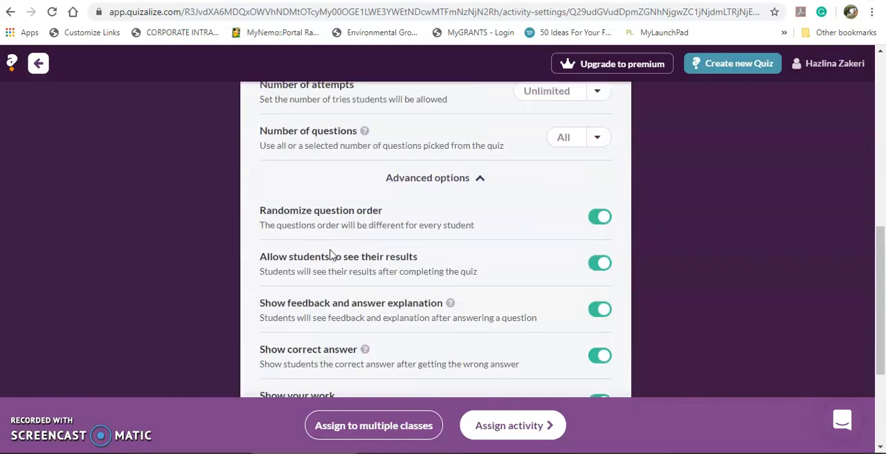
pyautogui.scroll(3, 331, 255)
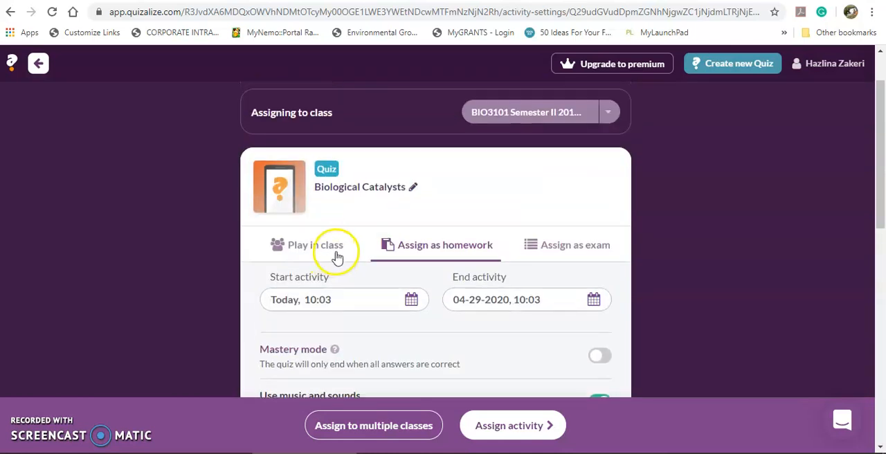
# - Switch the activity to Assign as exam and review its schedule, answer, question order, attempts, feedback and comment settings
pyautogui.click(561, 252)
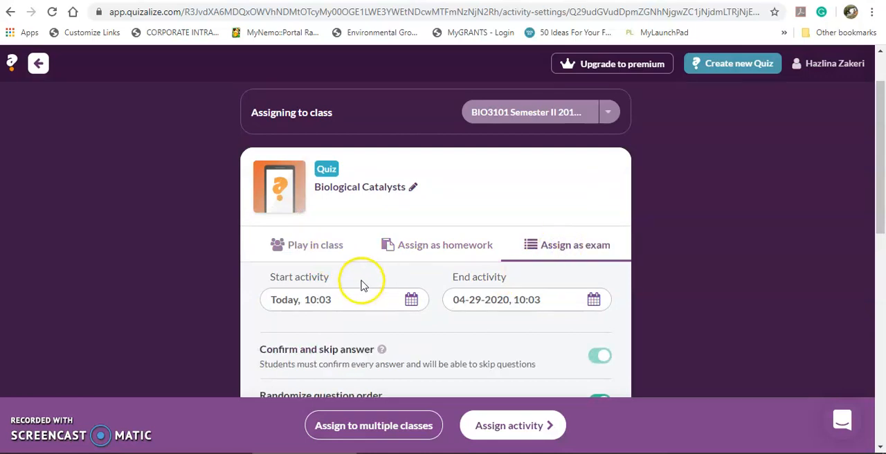
pyautogui.scroll(-2, 364, 276)
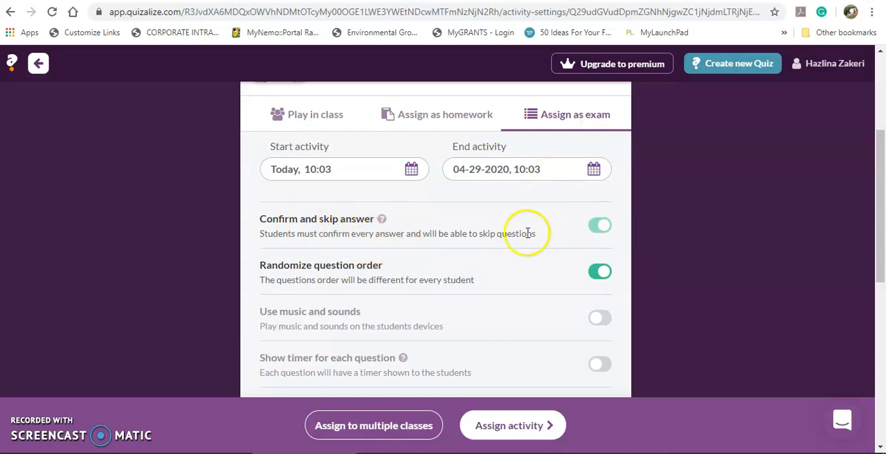
pyautogui.scroll(-1, 526, 245)
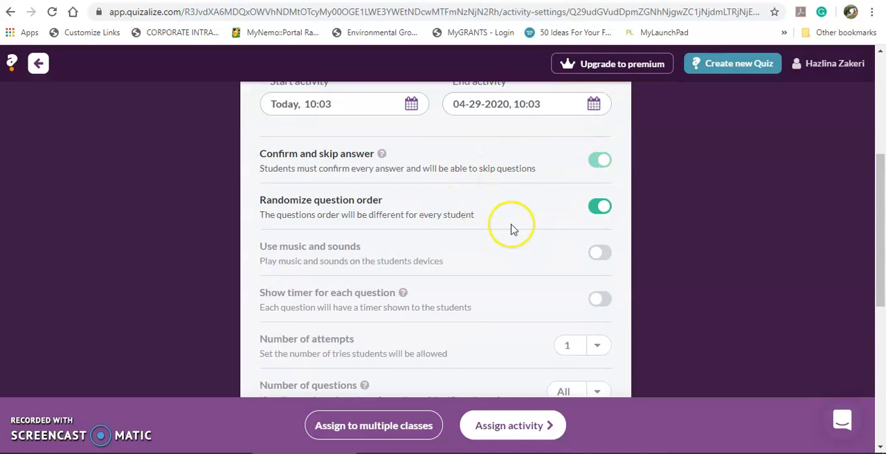
pyautogui.scroll(-5, 511, 228)
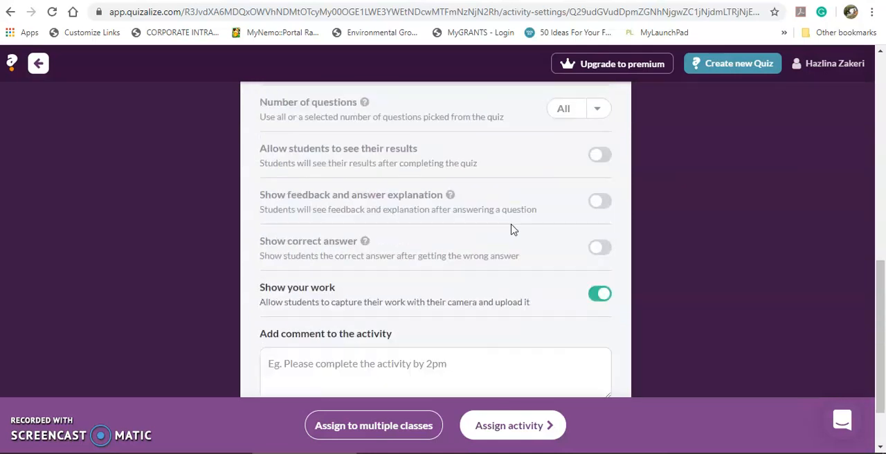
pyautogui.scroll(-1, 488, 261)
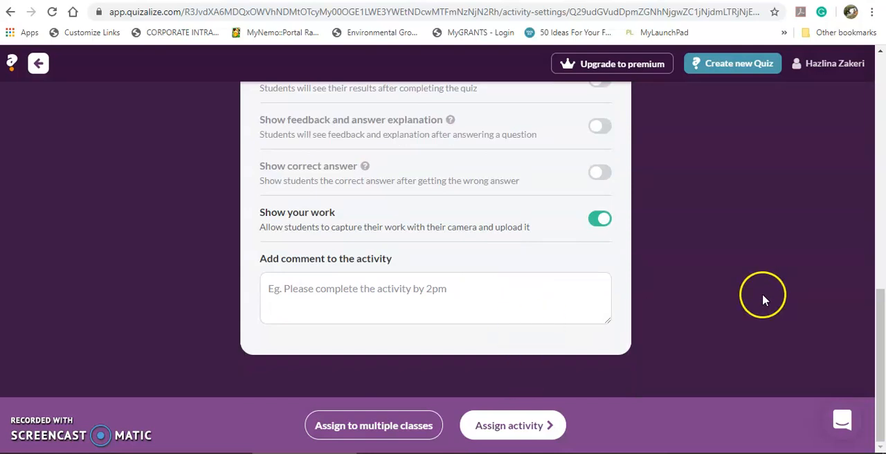
pyautogui.scroll(6, 726, 289)
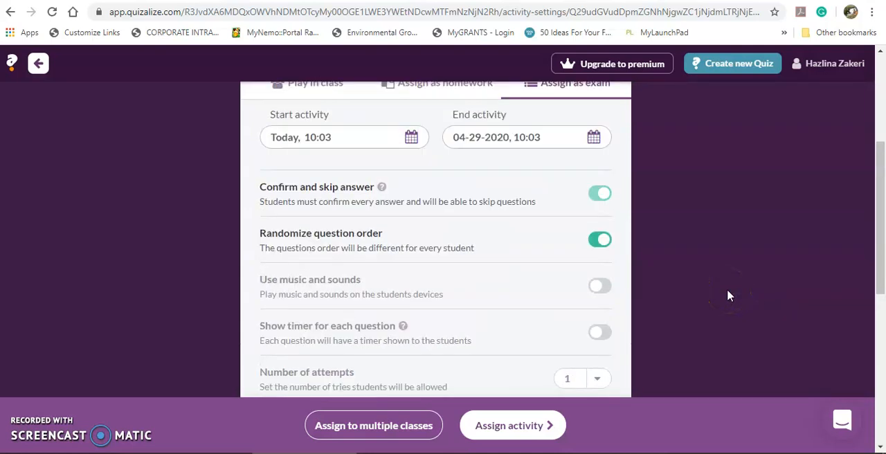
pyautogui.scroll(2, 727, 289)
# - Assign Biological Catalysts as a play-in-class activity and skip the follow-up activities after reviewing the options for each score range
pyautogui.click(512, 427)
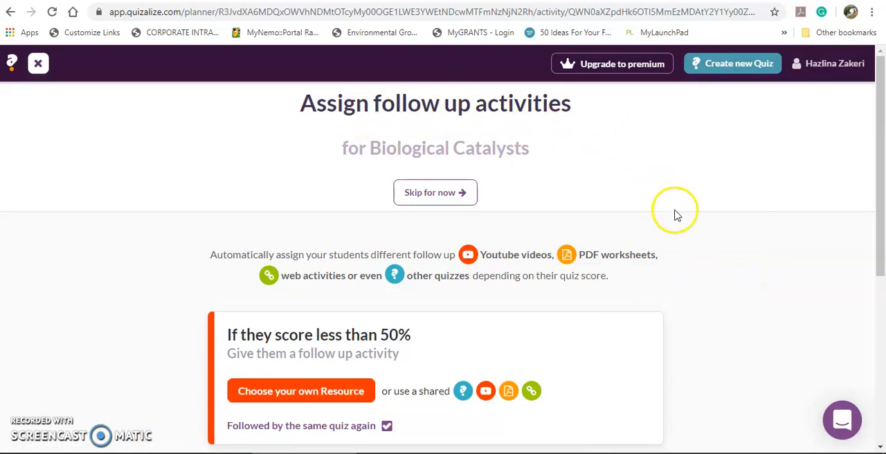
pyautogui.scroll(-2, 752, 326)
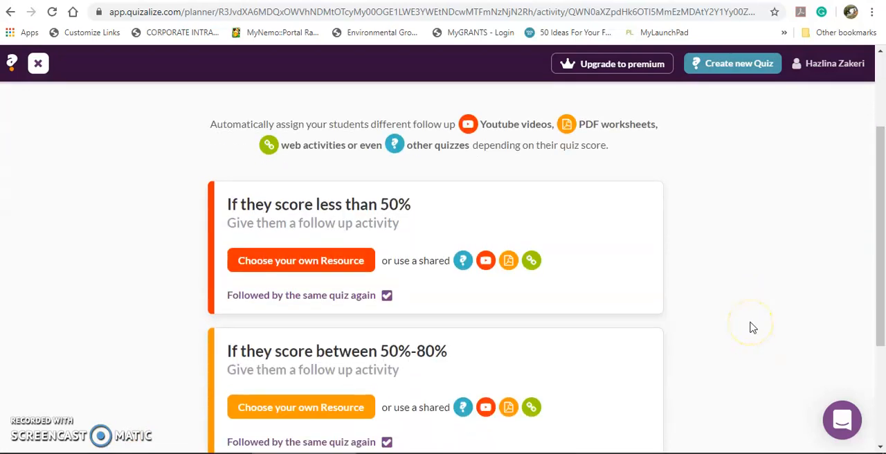
pyautogui.scroll(-1, 751, 328)
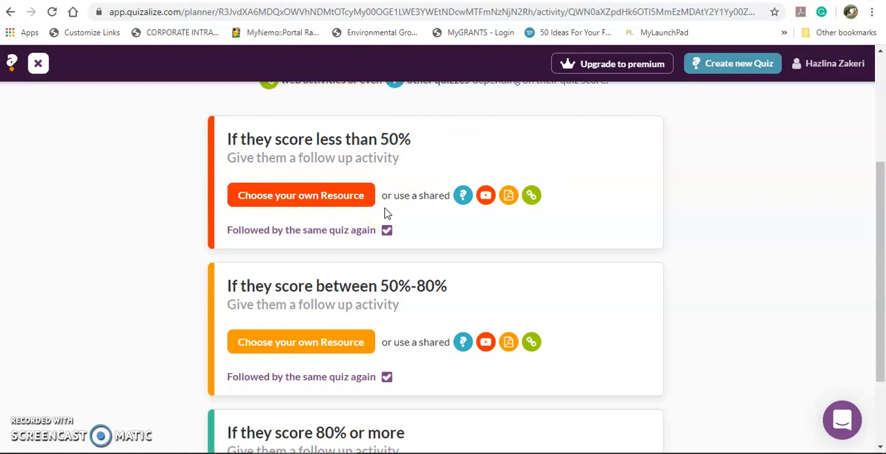
pyautogui.scroll(-2, 500, 231)
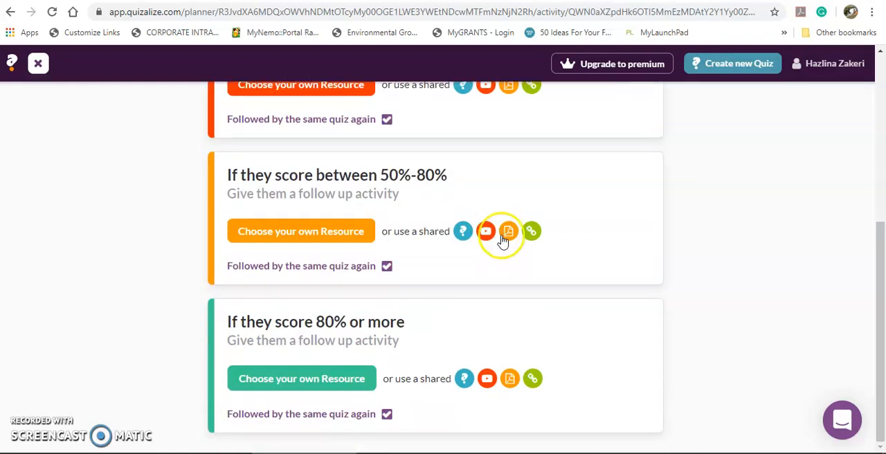
pyautogui.scroll(1, 503, 241)
pyautogui.scroll(-1, 503, 241)
pyautogui.scroll(5, 503, 241)
pyautogui.click(459, 193)
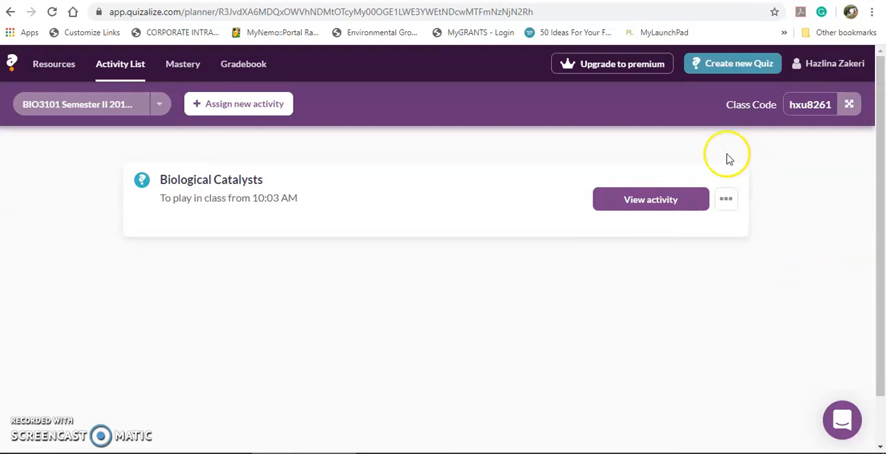
# - Check which further actions are available for the assigned Biological Catalysts activity, leaving it as it is
pyautogui.click(728, 202)
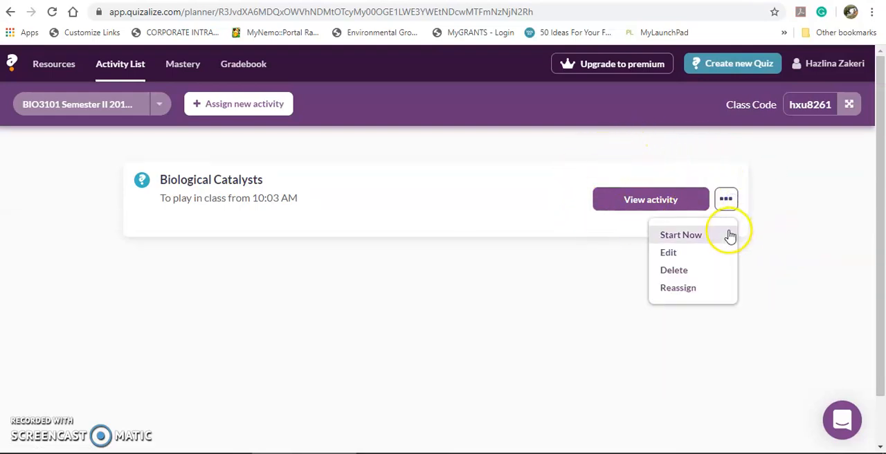
pyautogui.click(775, 278)
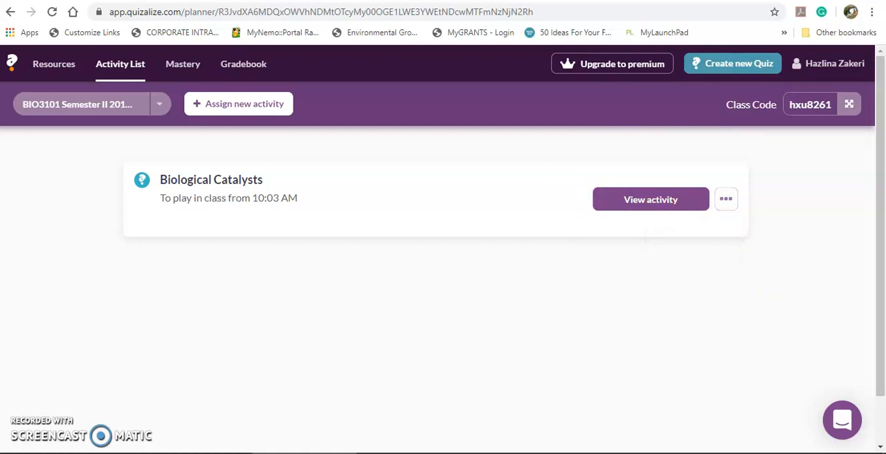